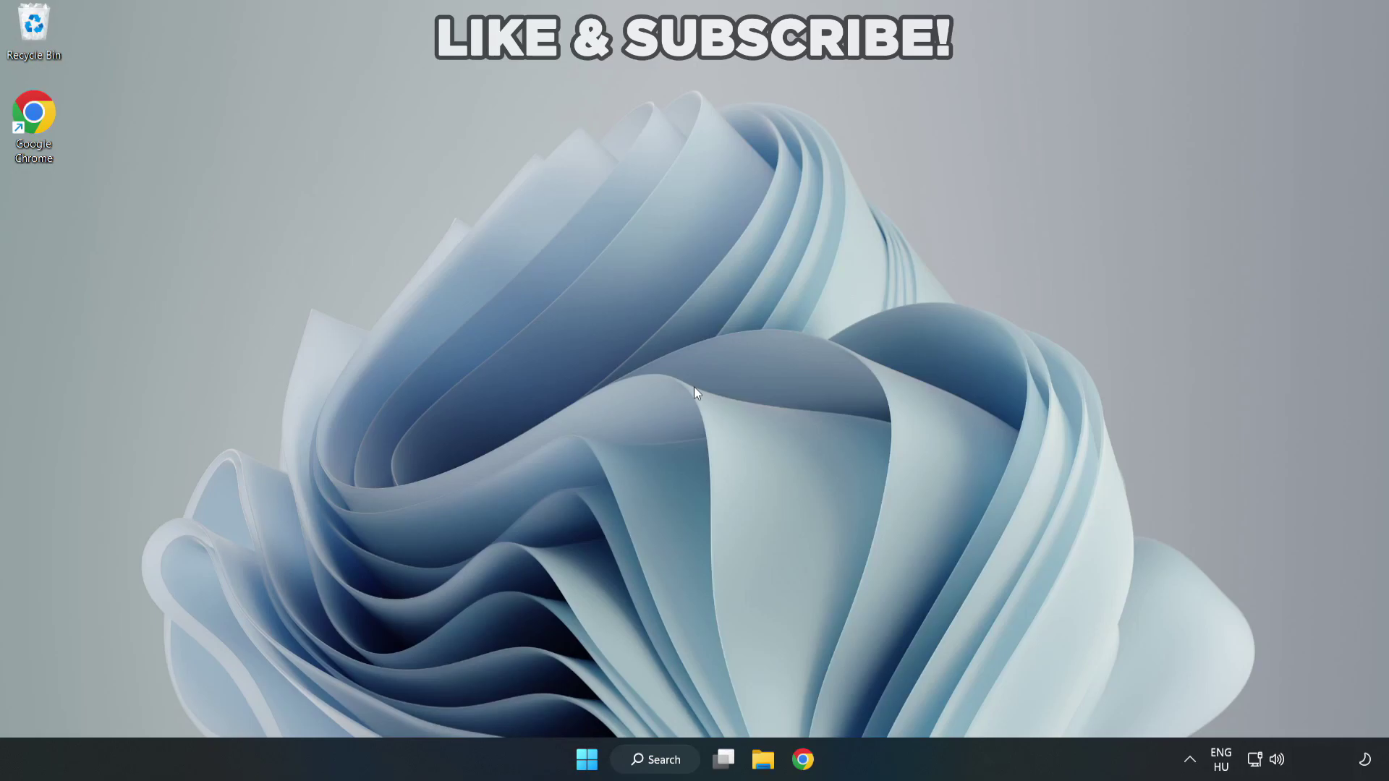
- Search for 'device manager' and launch Device Manager from the best match
left_click(661, 764)
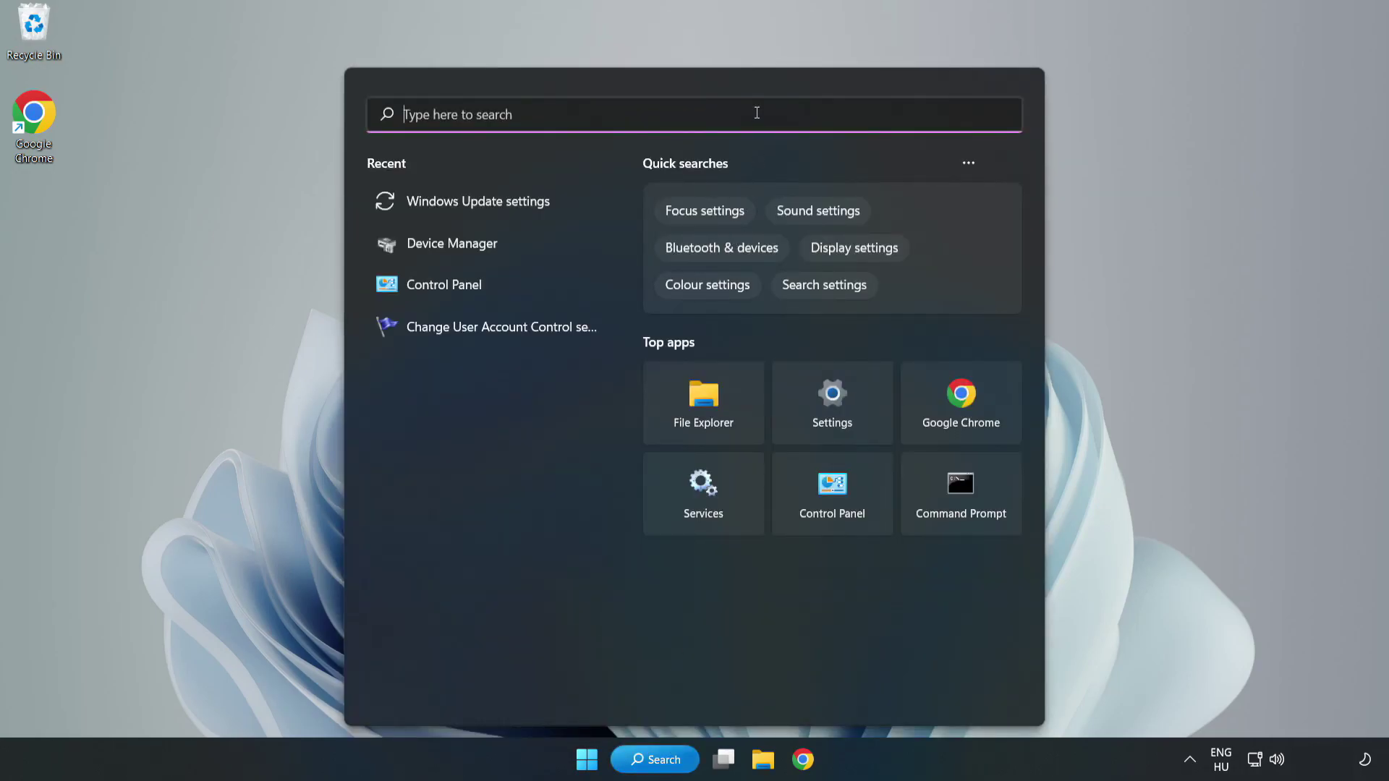
type("device")
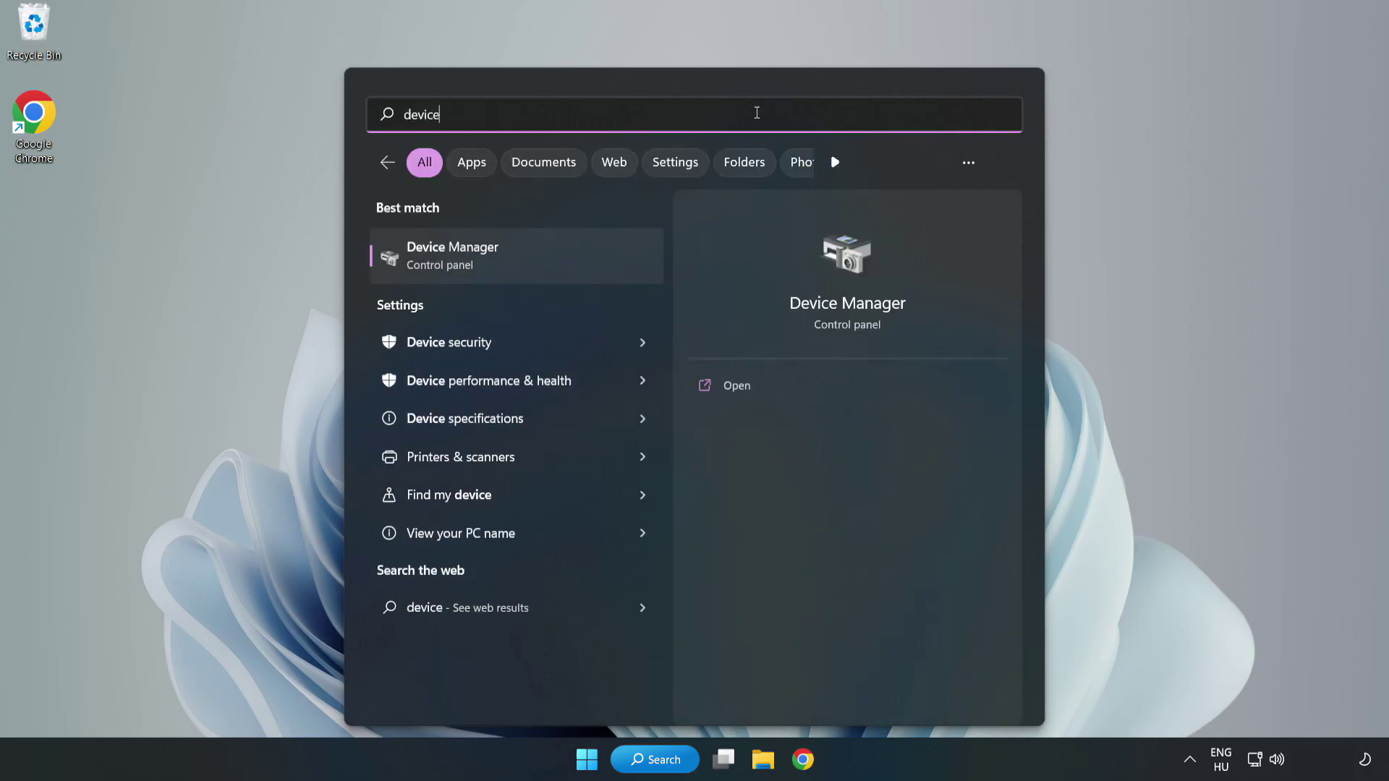
type(" manager")
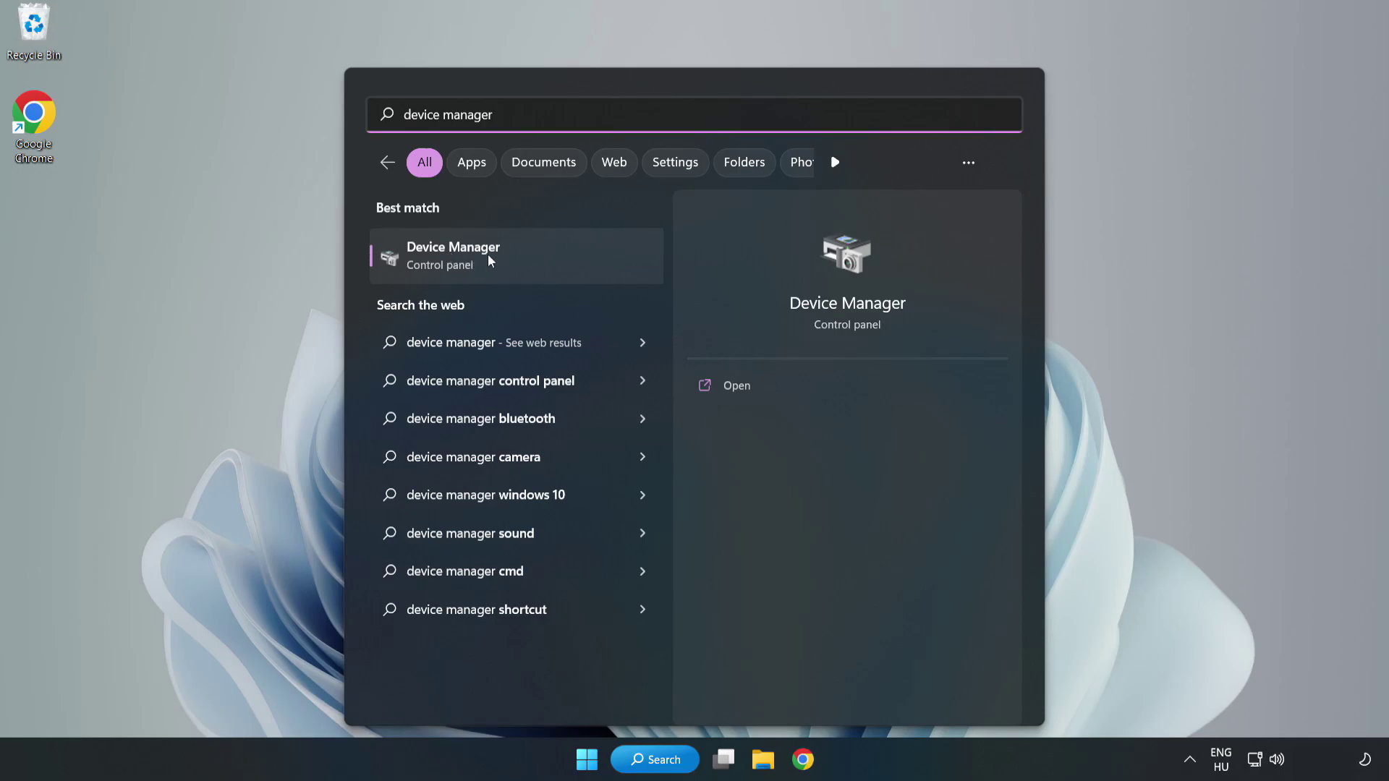
left_click(515, 262)
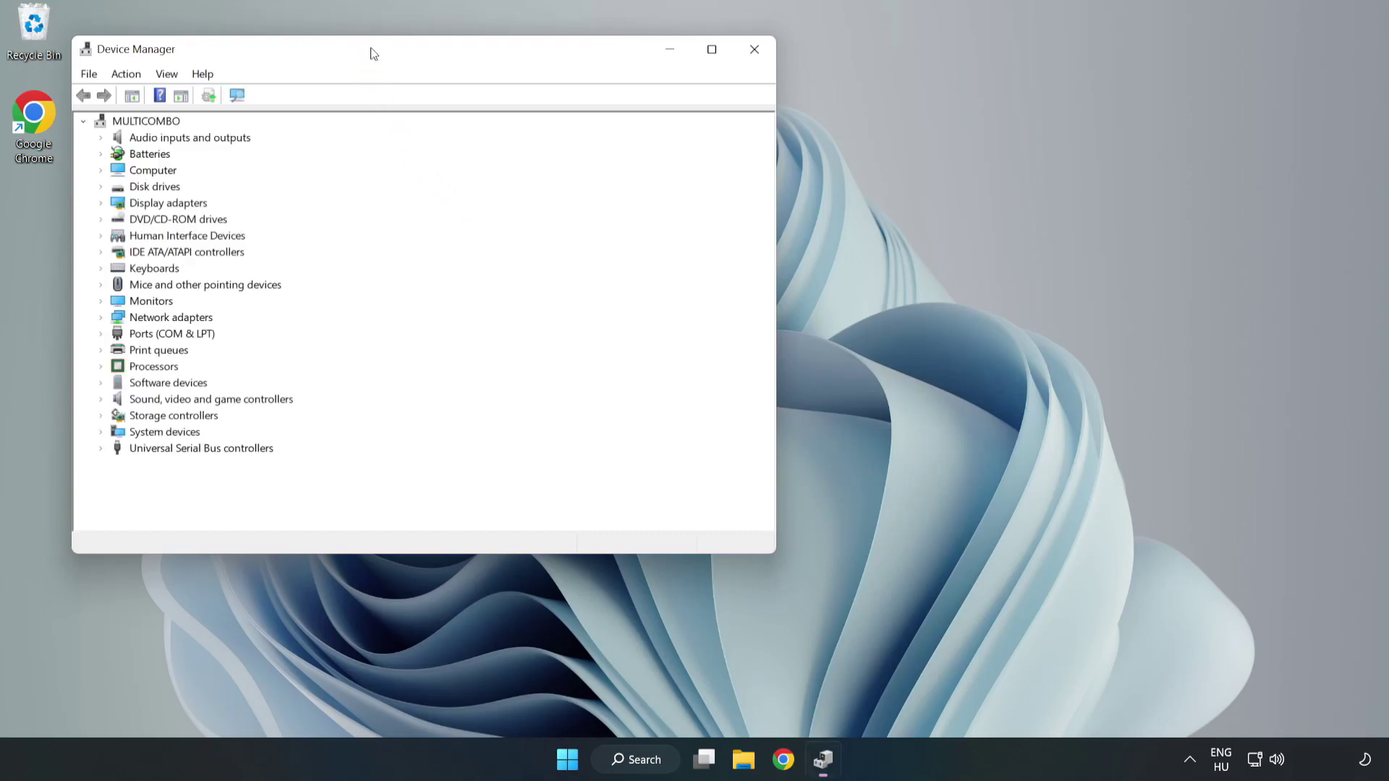
- Expand Display adapters and bring up the context menu of the VMware SVGA 3D adapter
left_click_drag(373, 51, 620, 125)
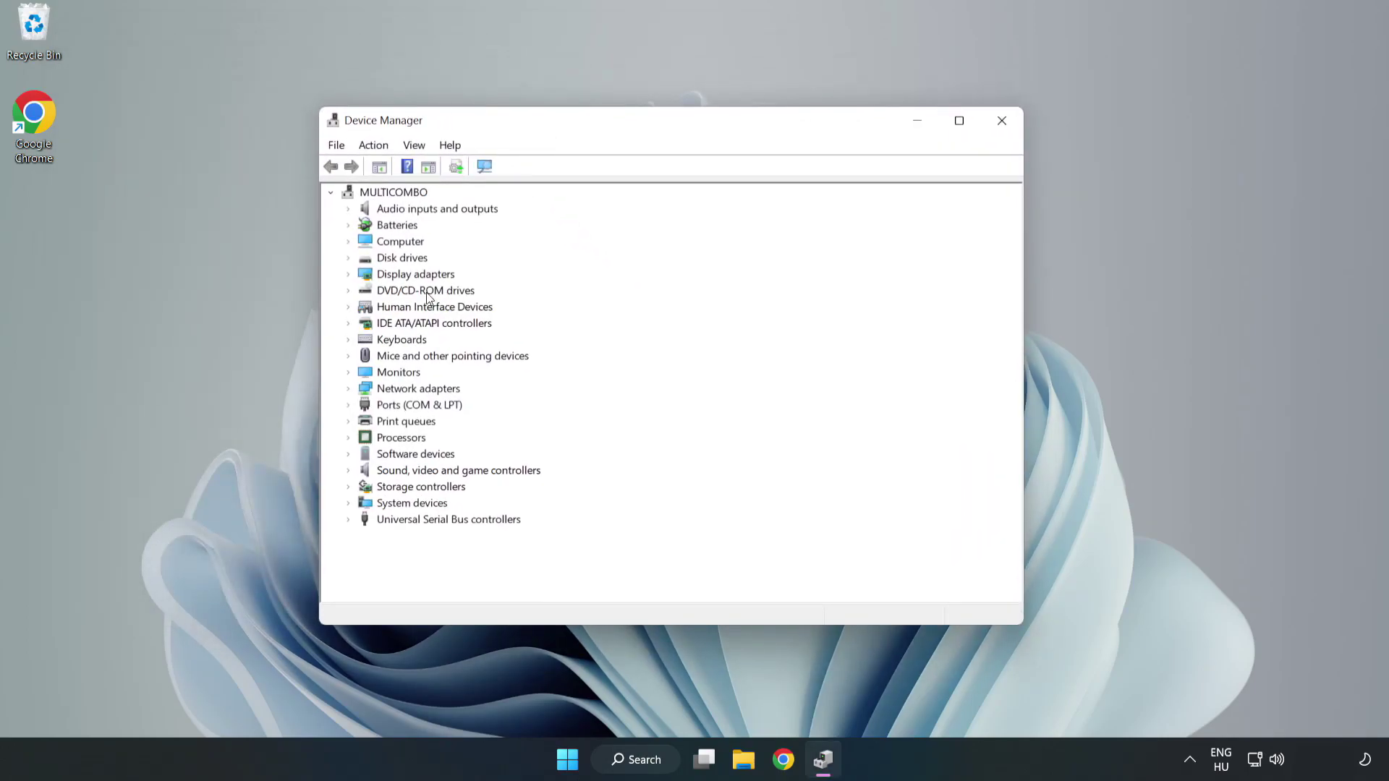
left_click(373, 276)
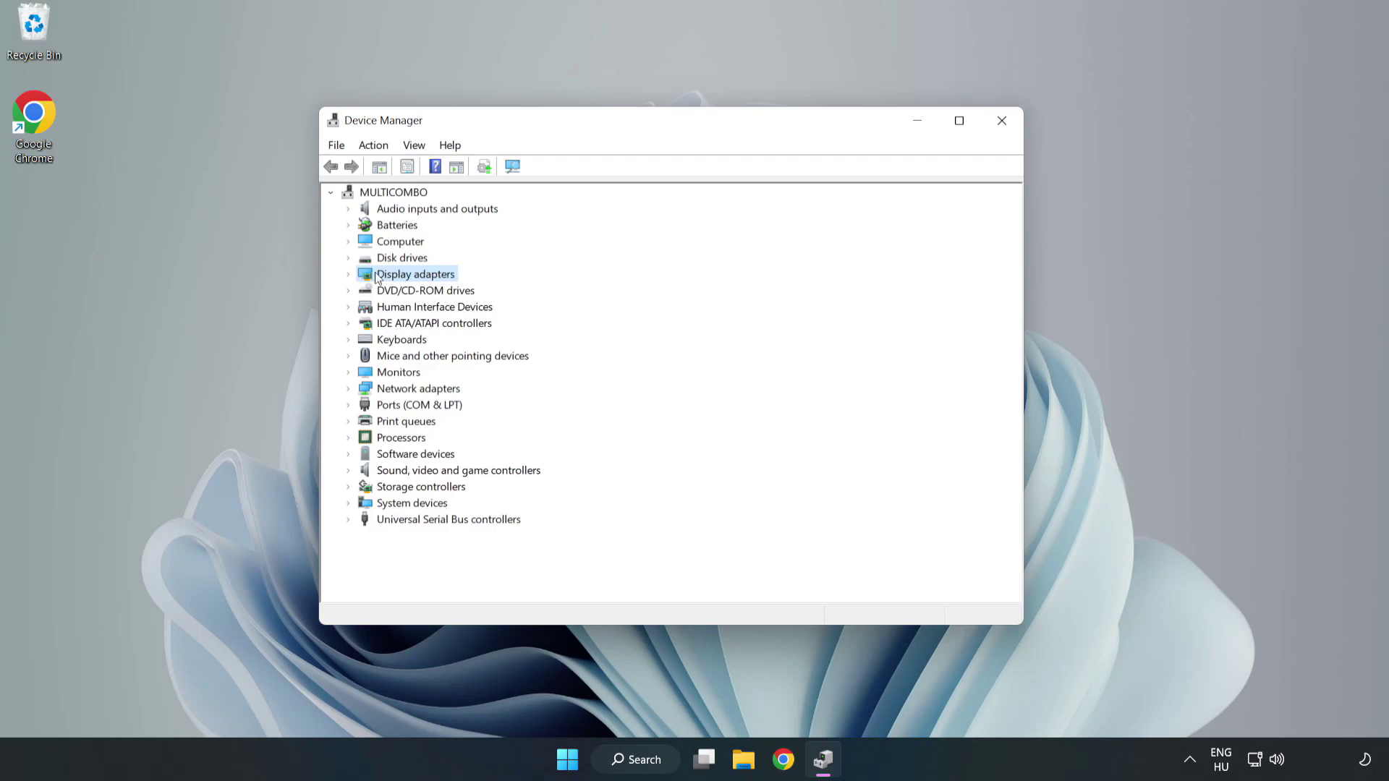
left_click(348, 274)
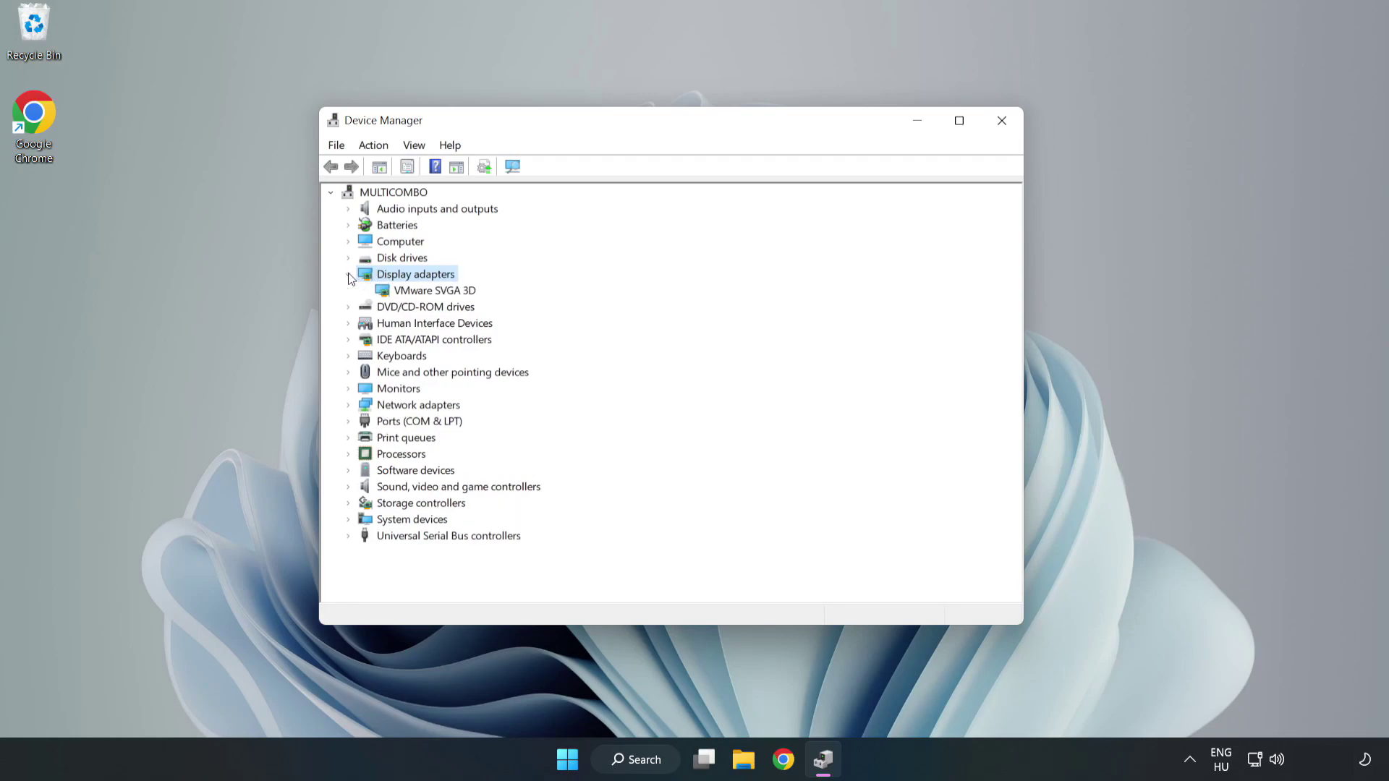
left_click(388, 298)
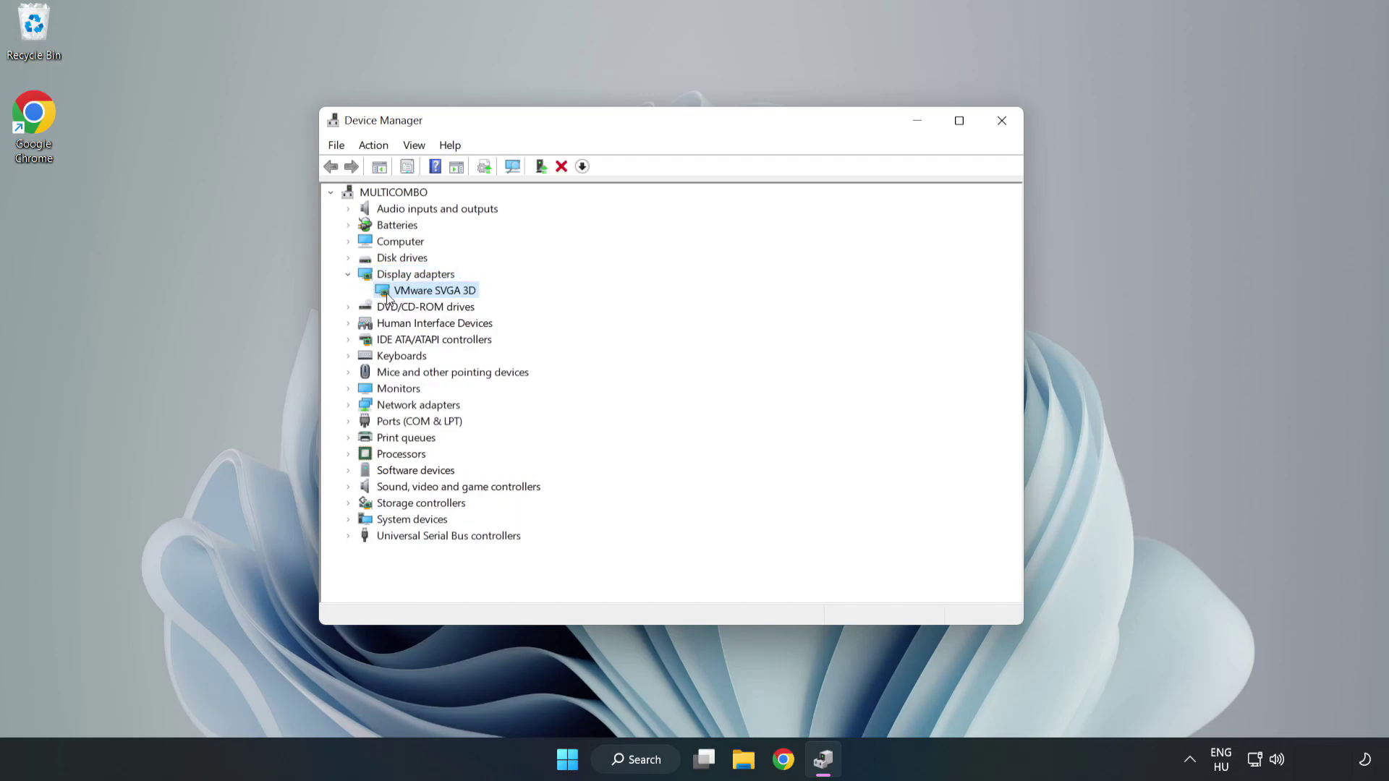
right_click(432, 297)
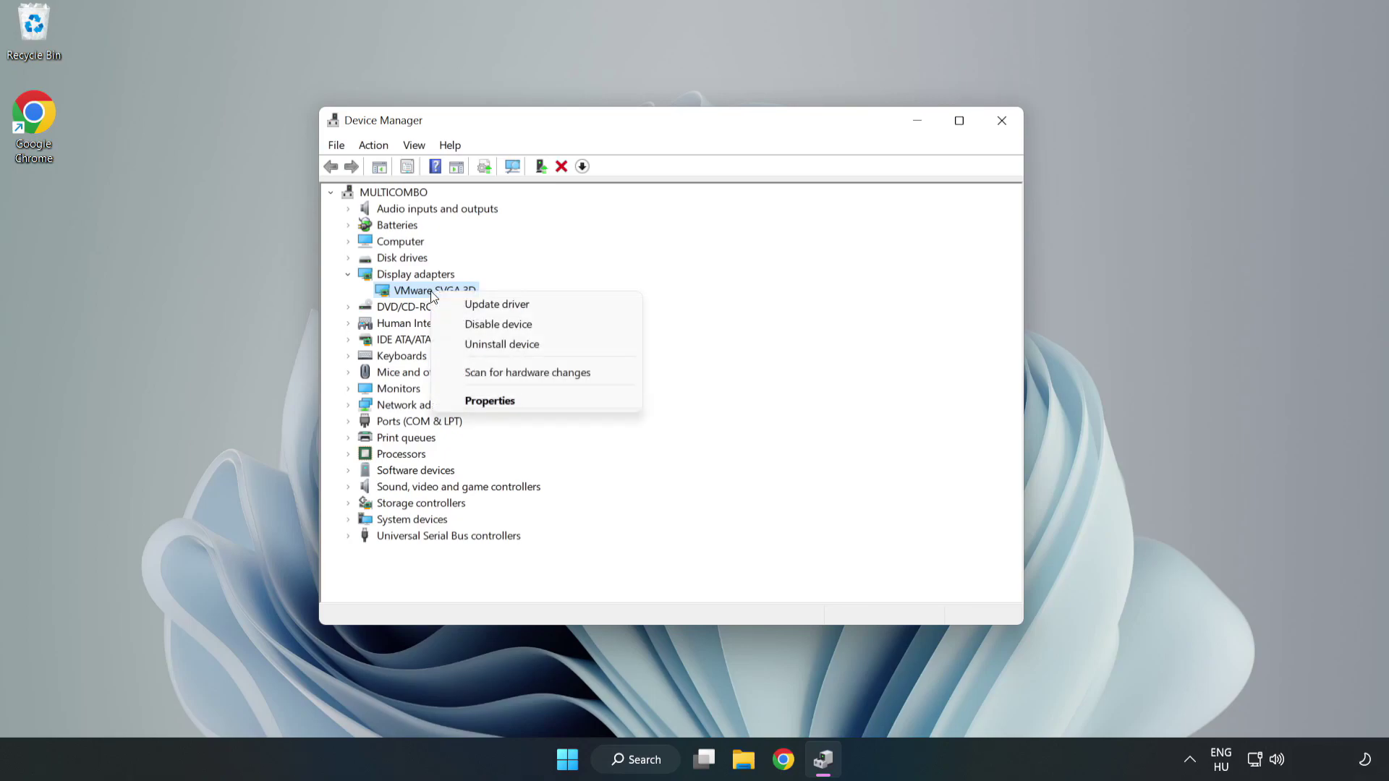
- Update the VMware SVGA 3D driver automatically and close the wizard once the best driver is confirmed installed
left_click(540, 311)
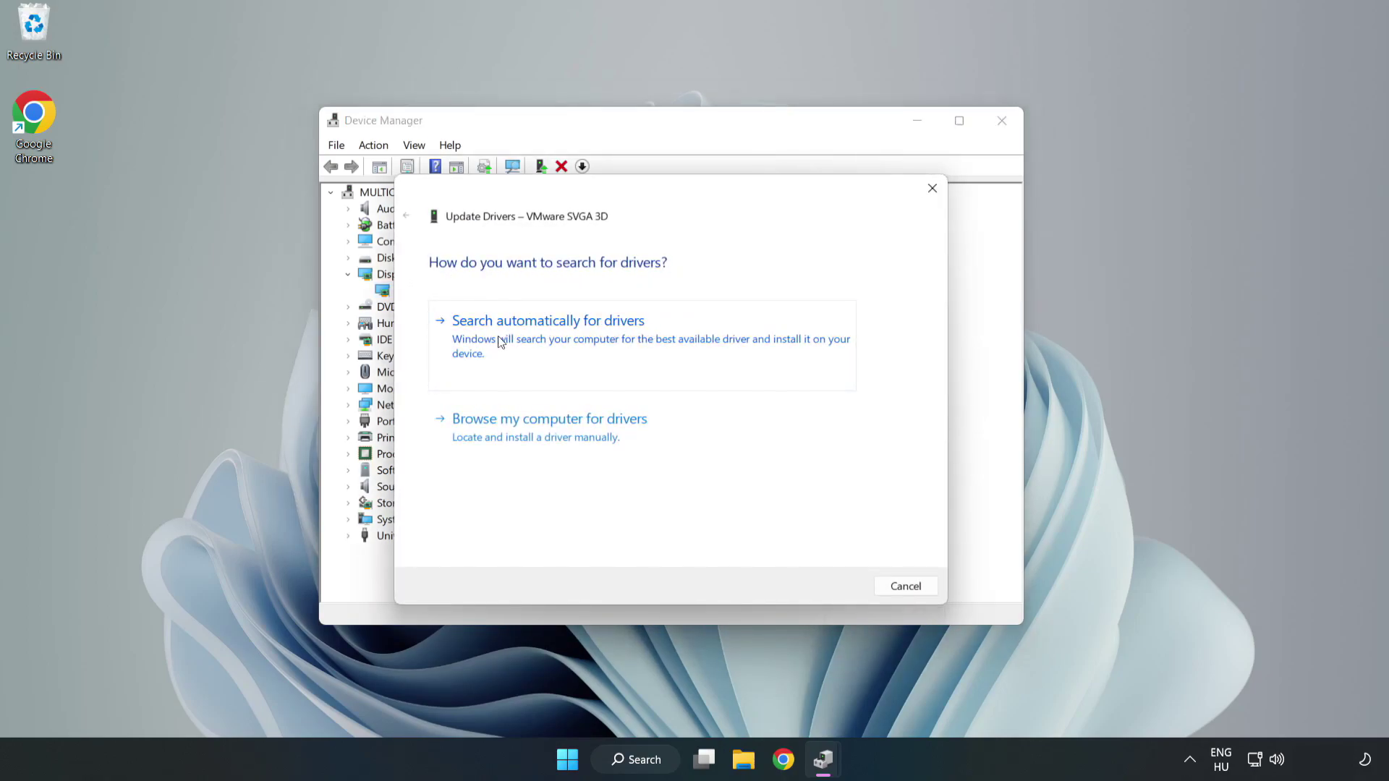
left_click(552, 338)
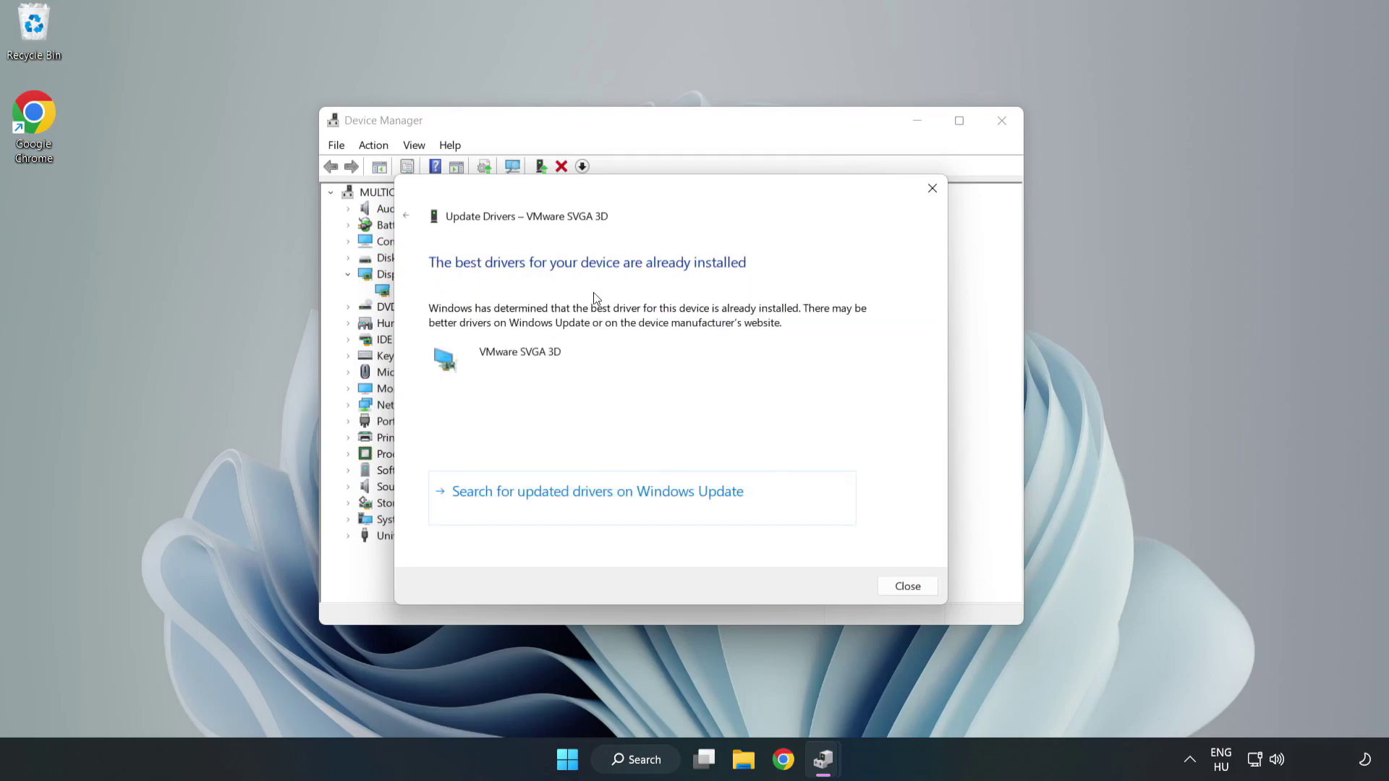
left_click(908, 587)
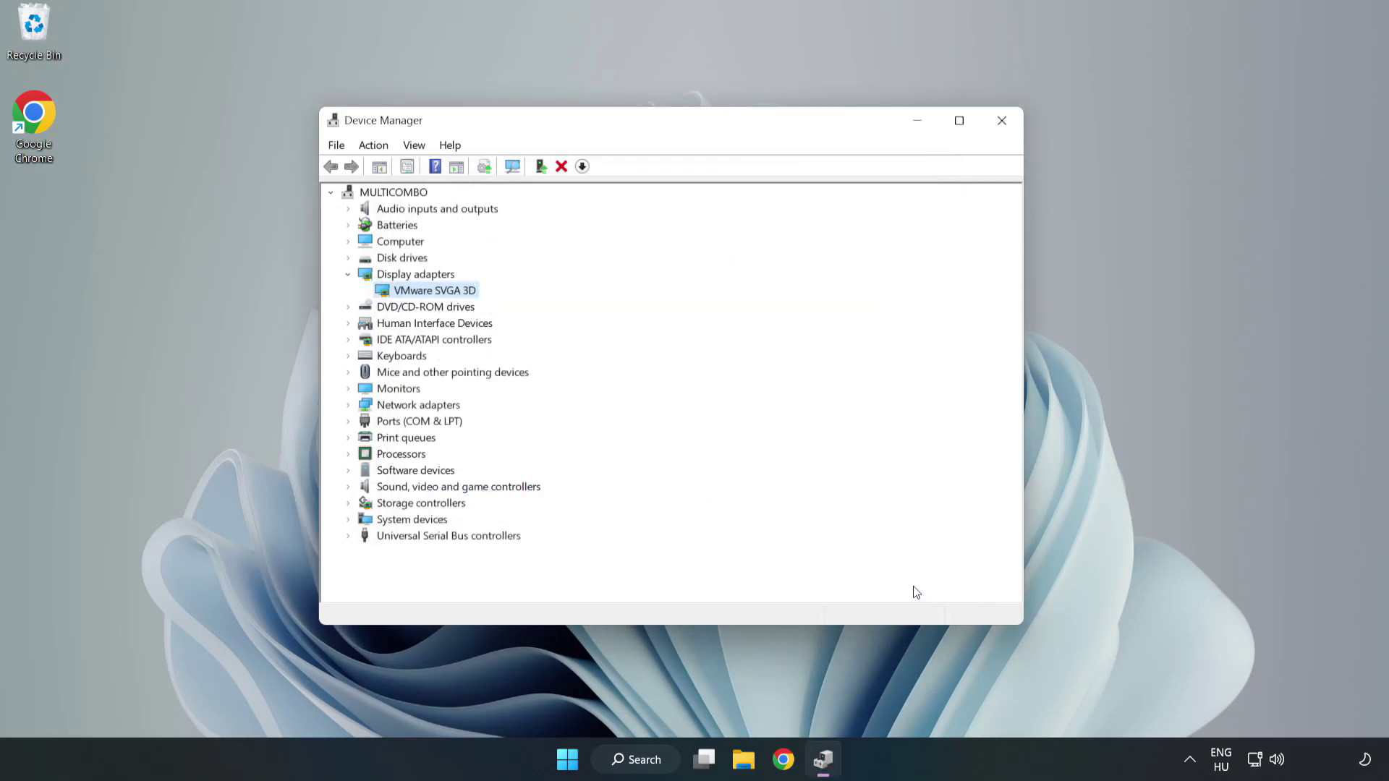
- Close Device Manager and search 'updates' to reach the Windows Update settings page
left_click(1002, 123)
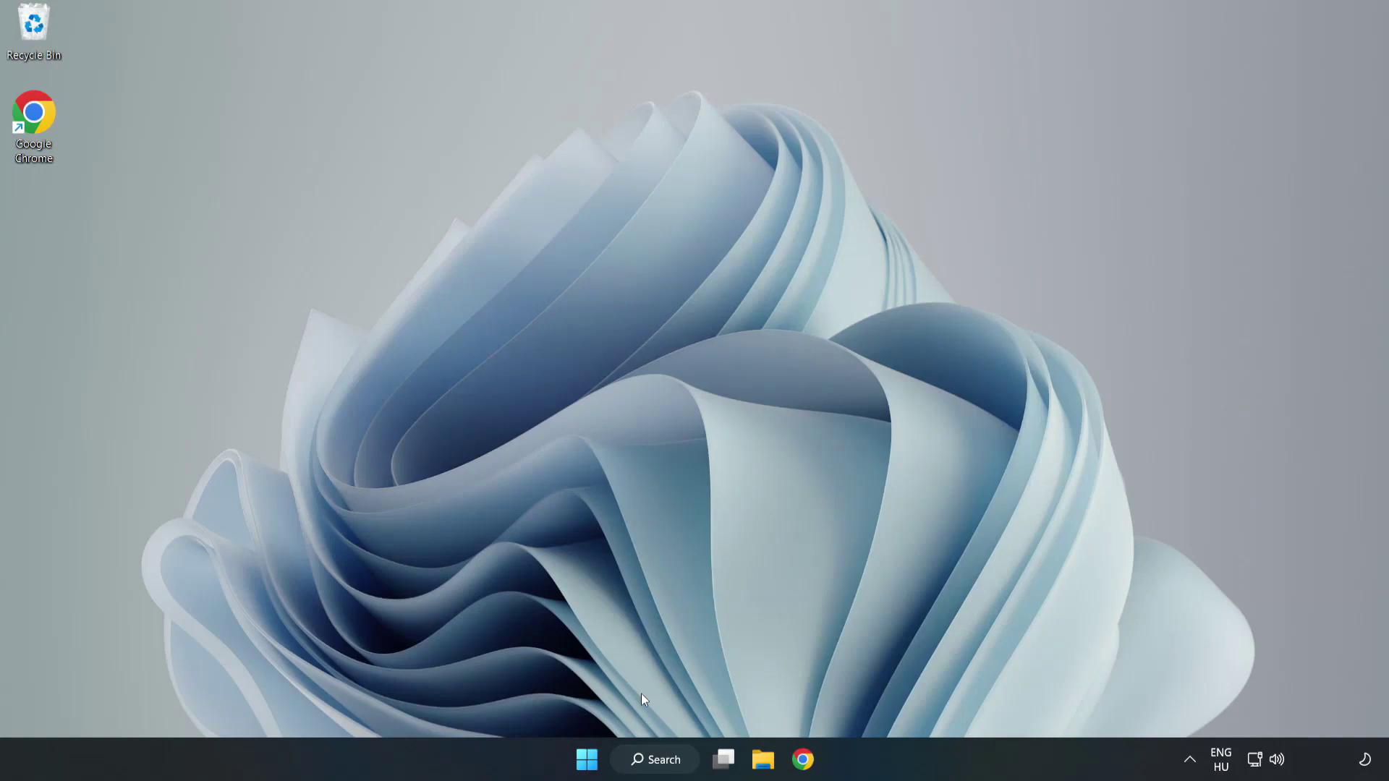
left_click(666, 768)
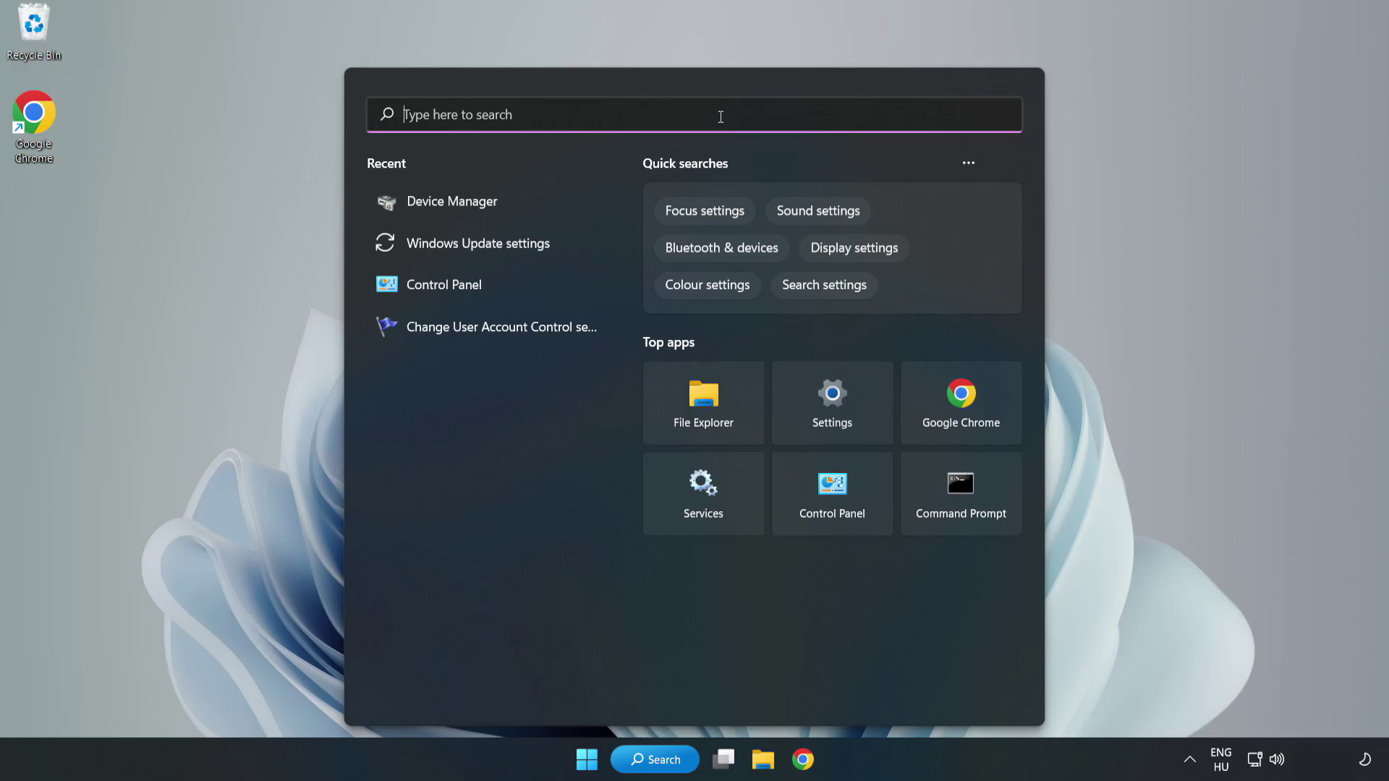
type("updates")
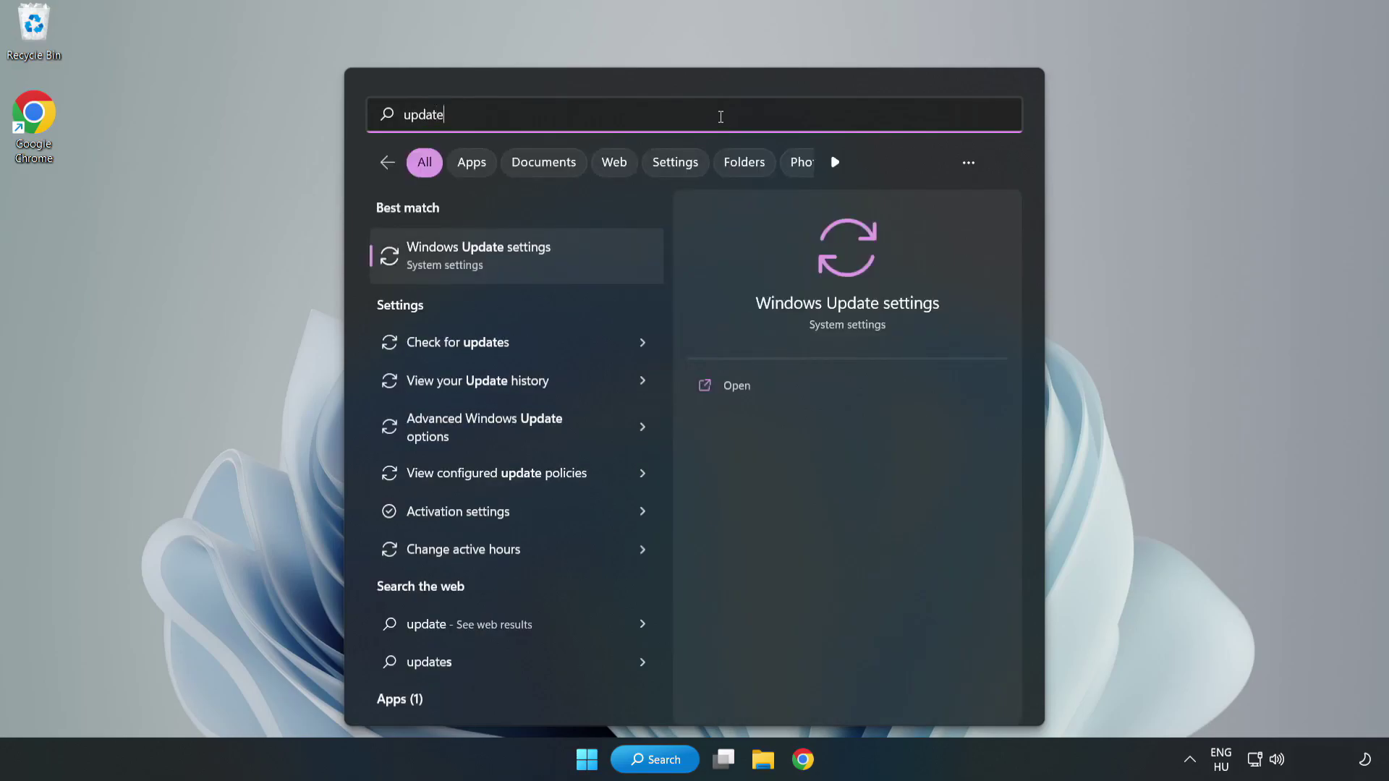
left_click(494, 257)
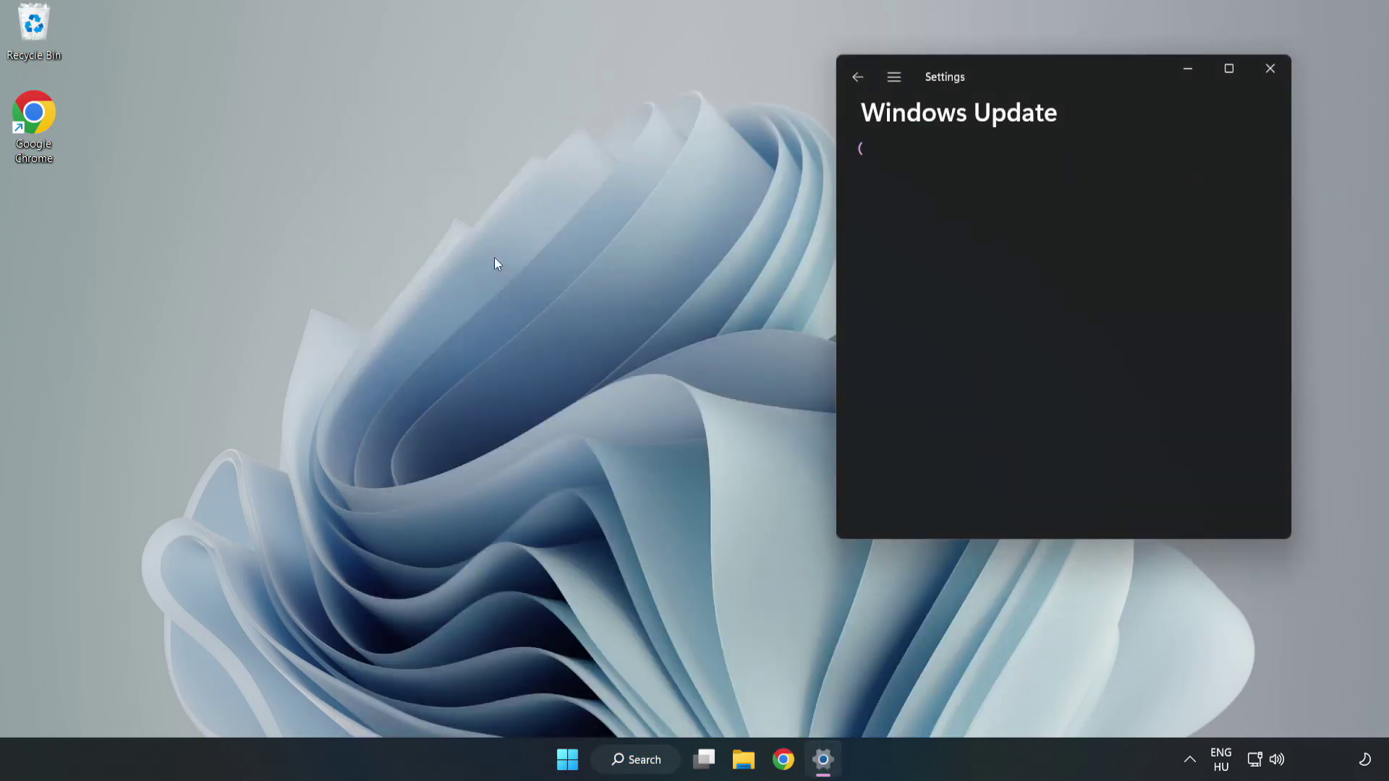
- Maximize Settings and run Check for updates on the Windows Update page
left_click(1229, 68)
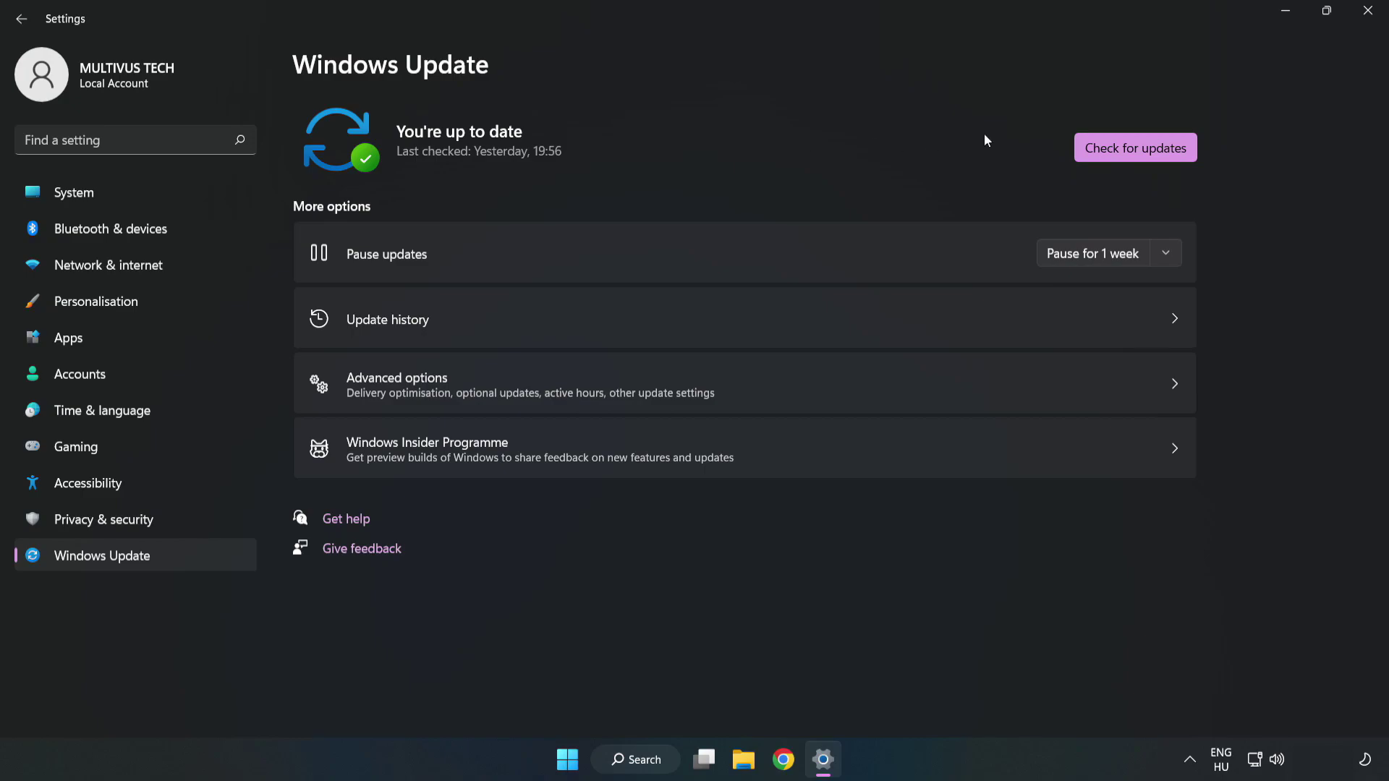
left_click(1141, 150)
- Close Settings and open the YOUR NOT WORKING APP shortcut's Properties, centred on screen
left_click(1370, 16)
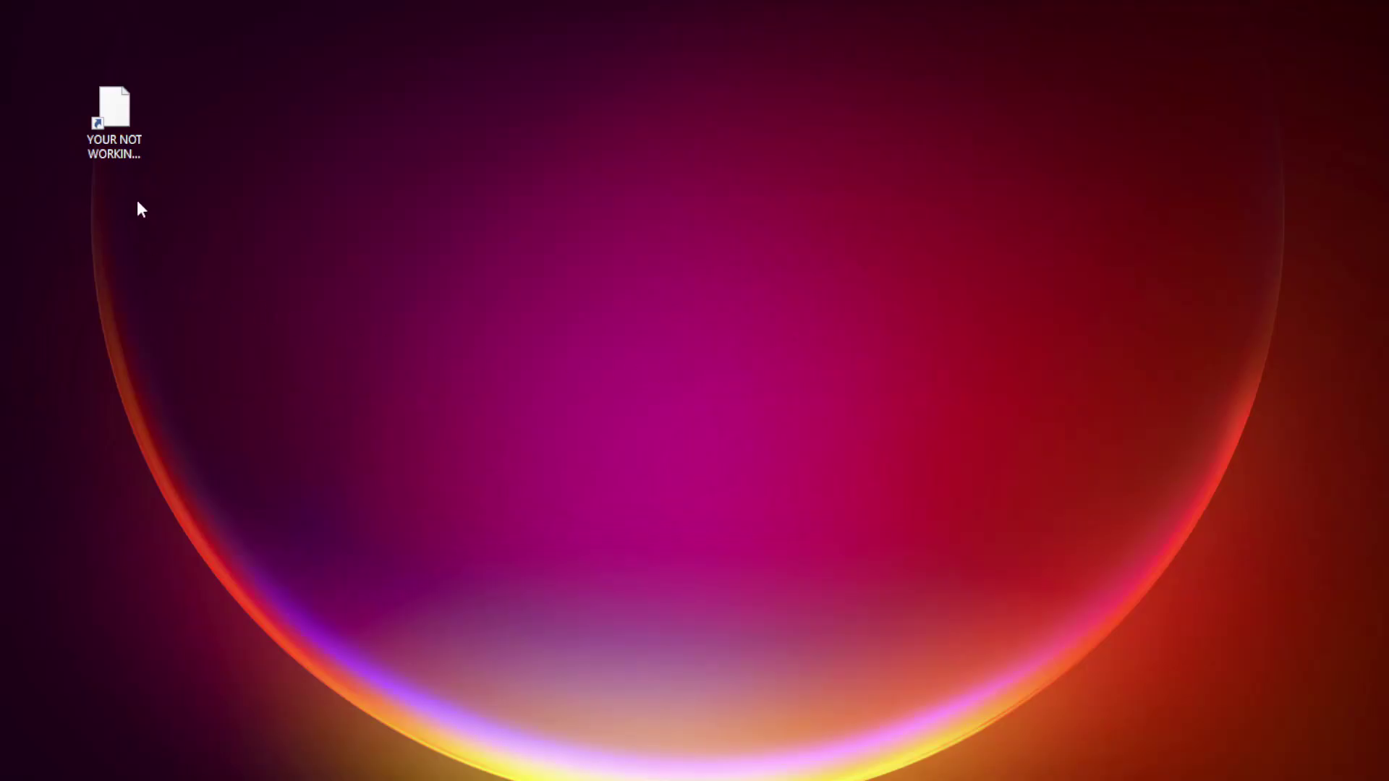
left_click(79, 149)
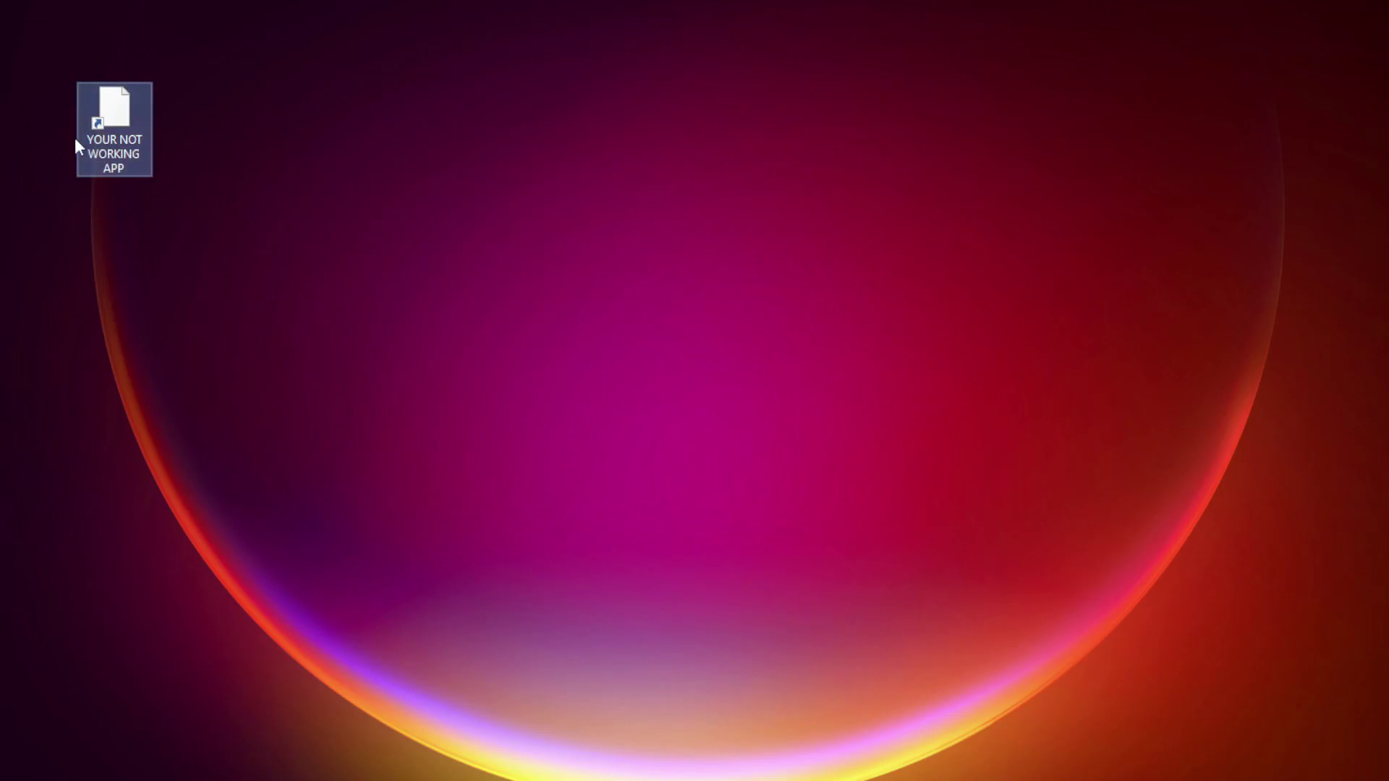
right_click(113, 102)
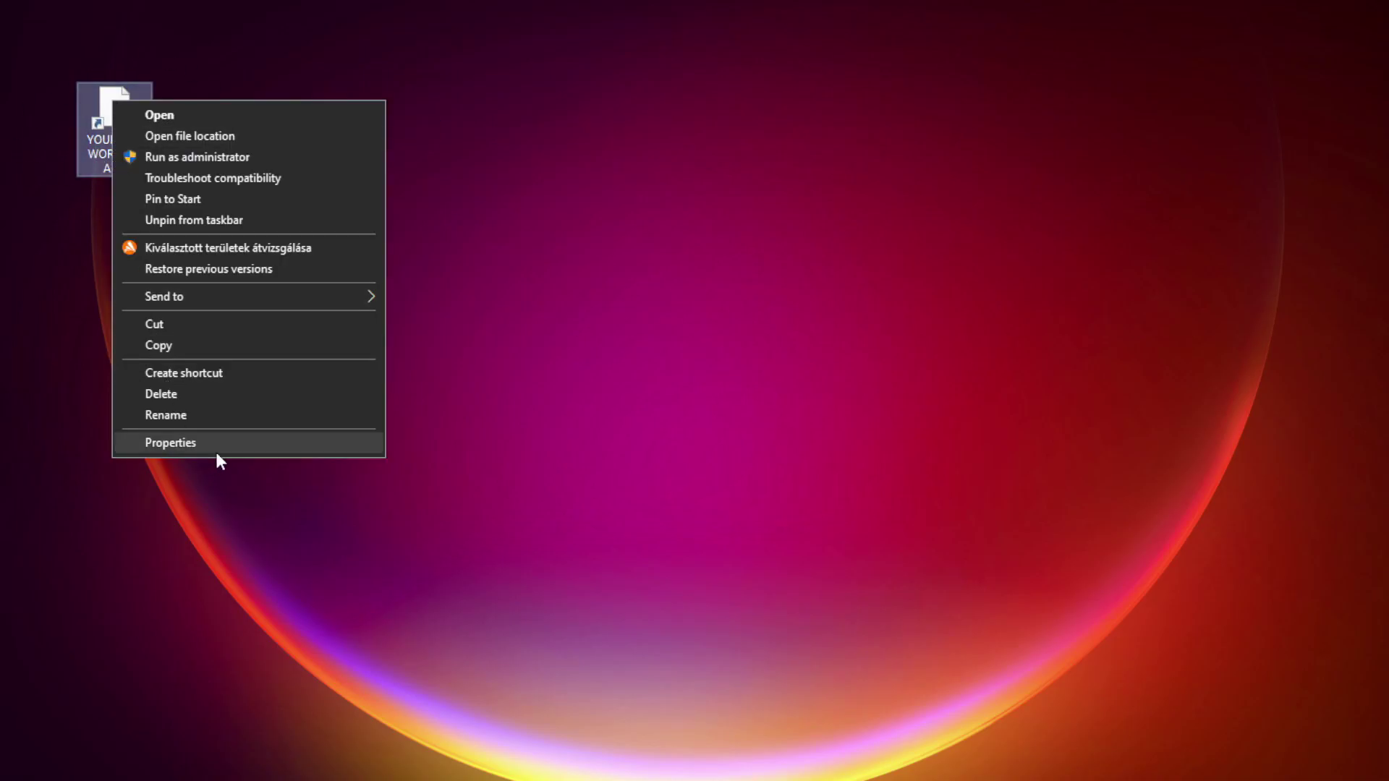
left_click(278, 442)
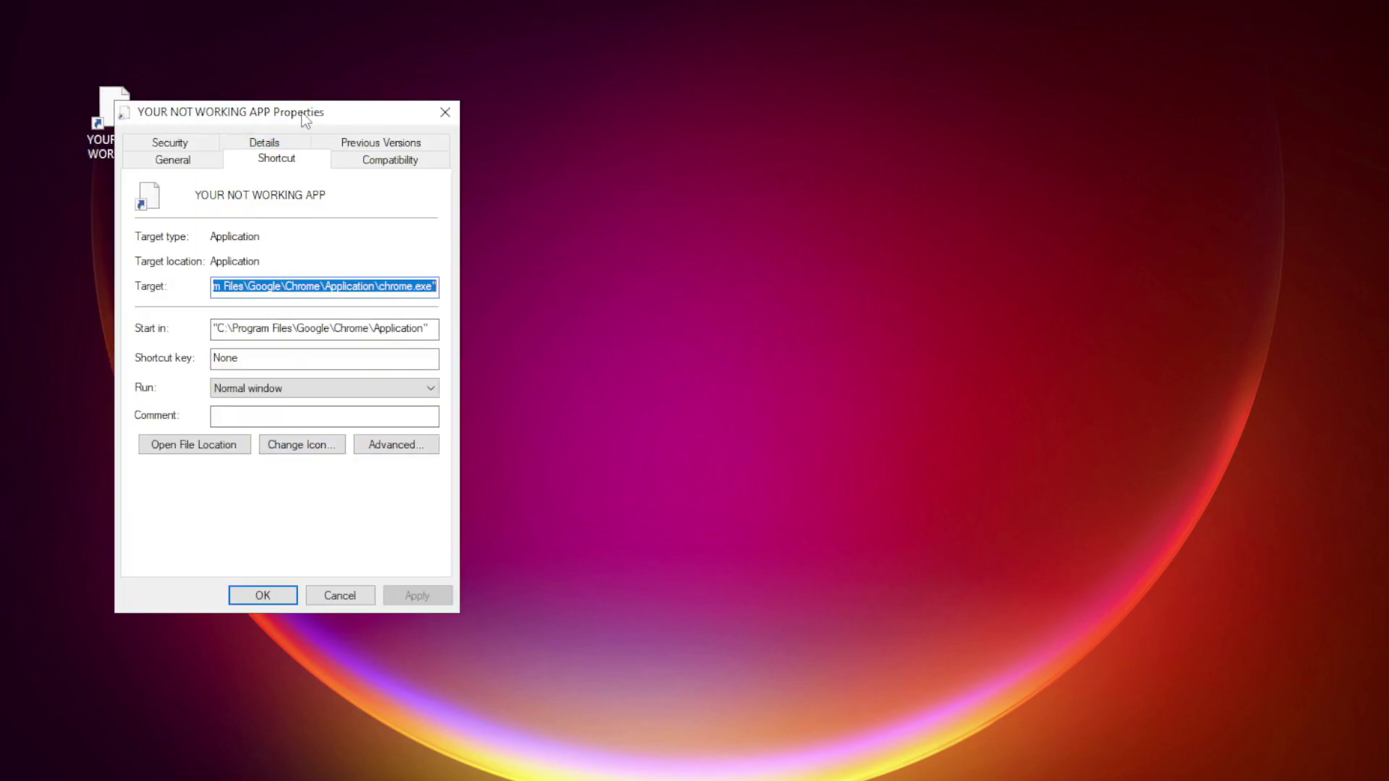
left_click_drag(306, 118, 702, 154)
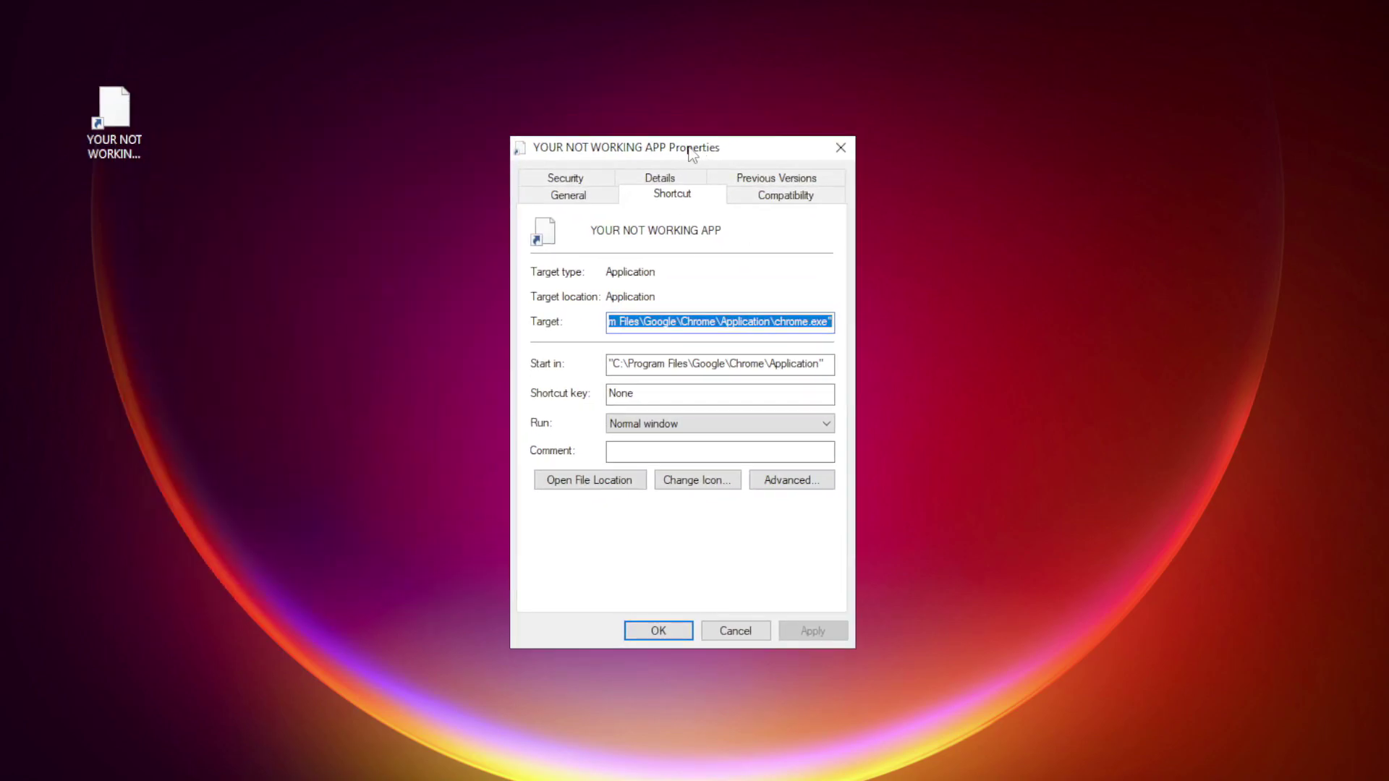
left_click(813, 196)
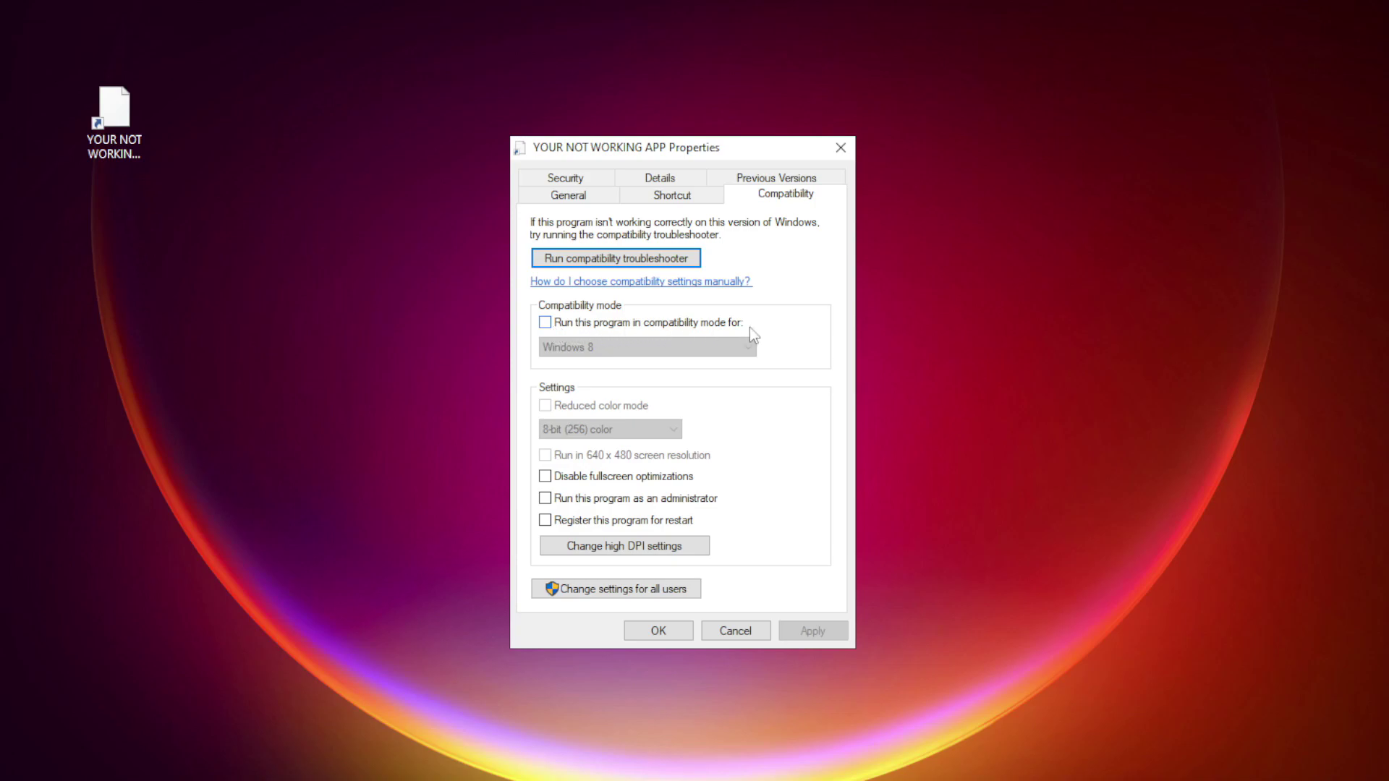
left_click(570, 324)
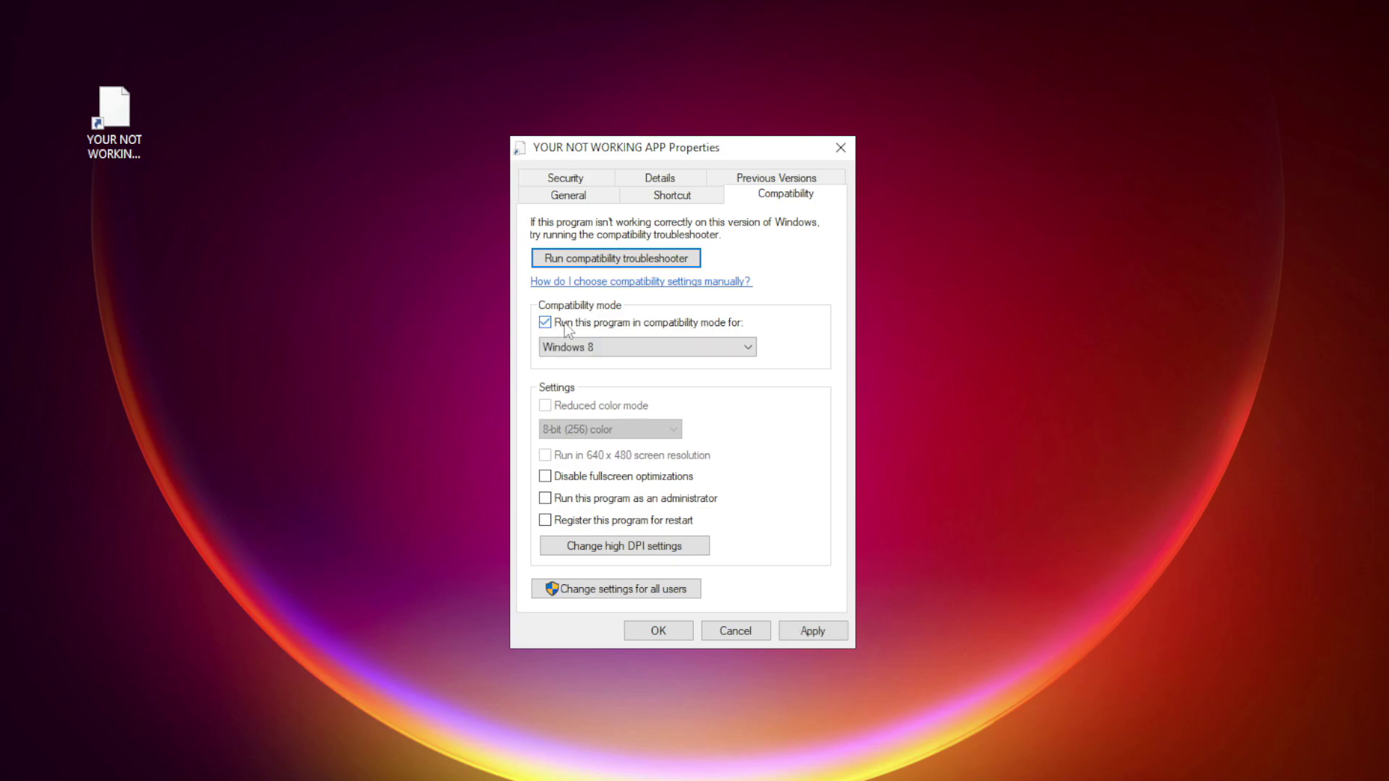
left_click(620, 354)
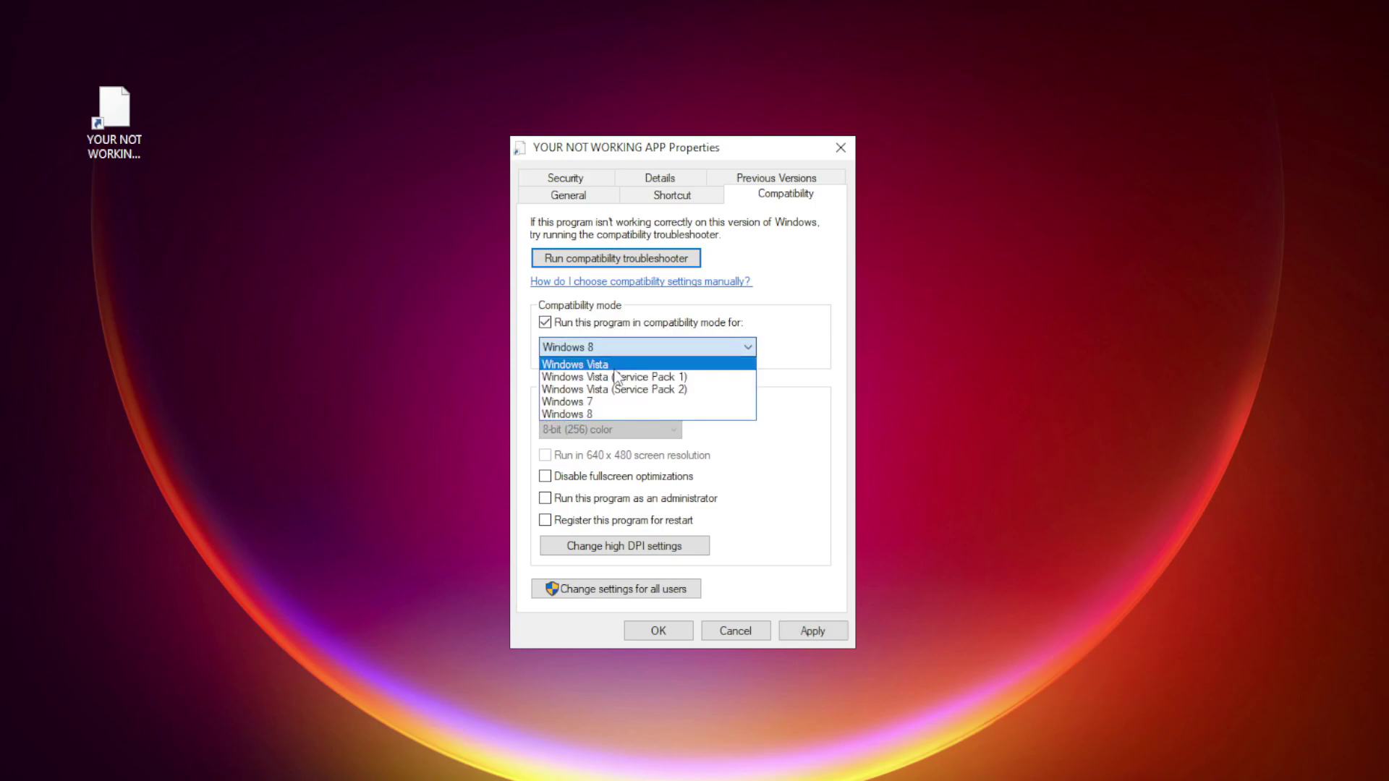
left_click(607, 411)
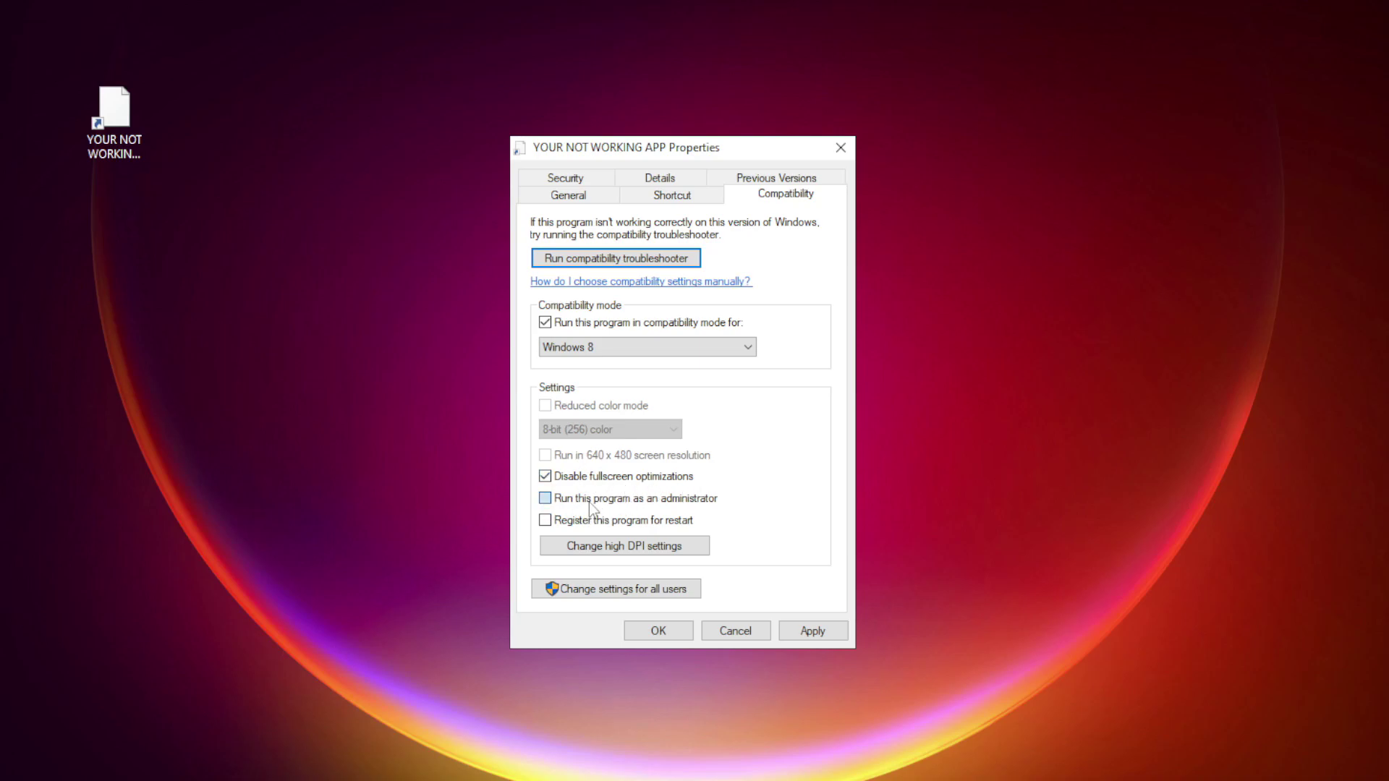
left_click(562, 497)
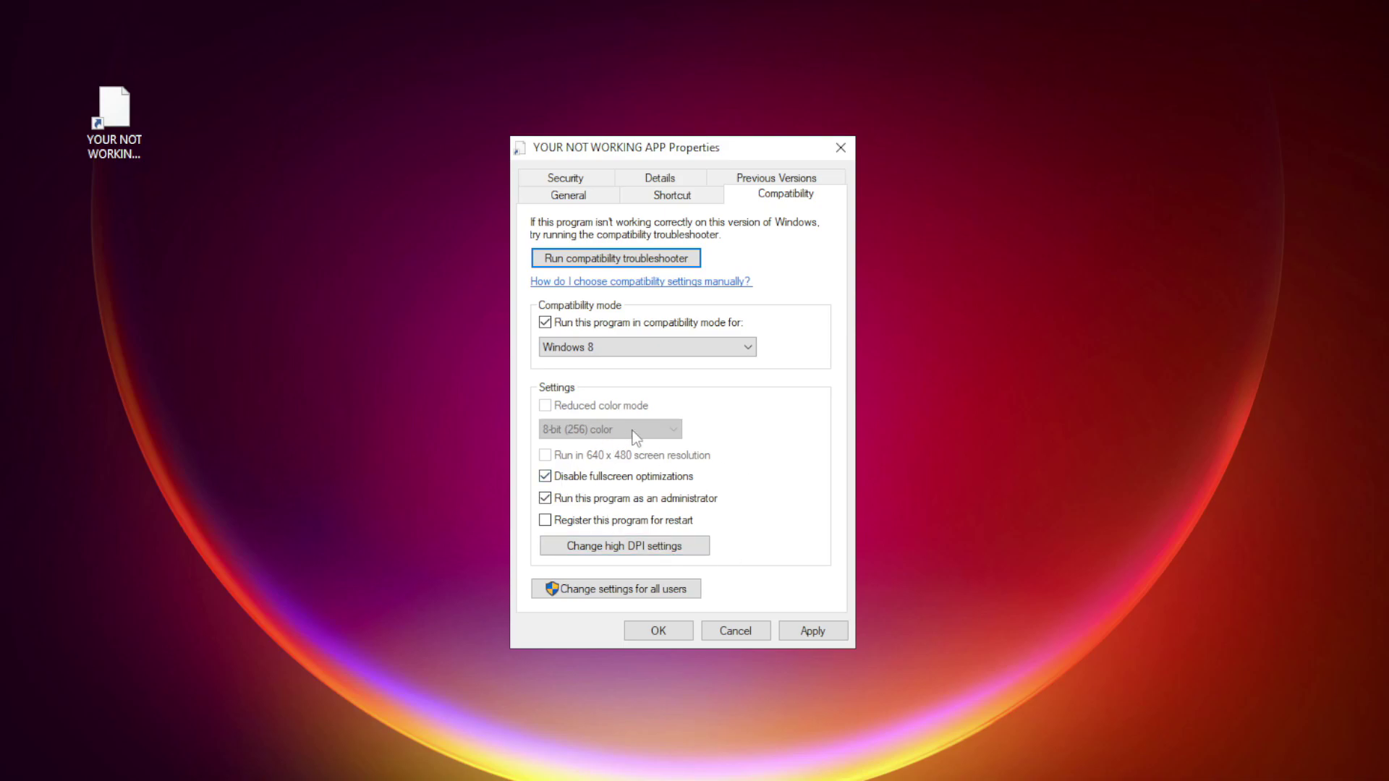
left_click(825, 638)
left_click(660, 632)
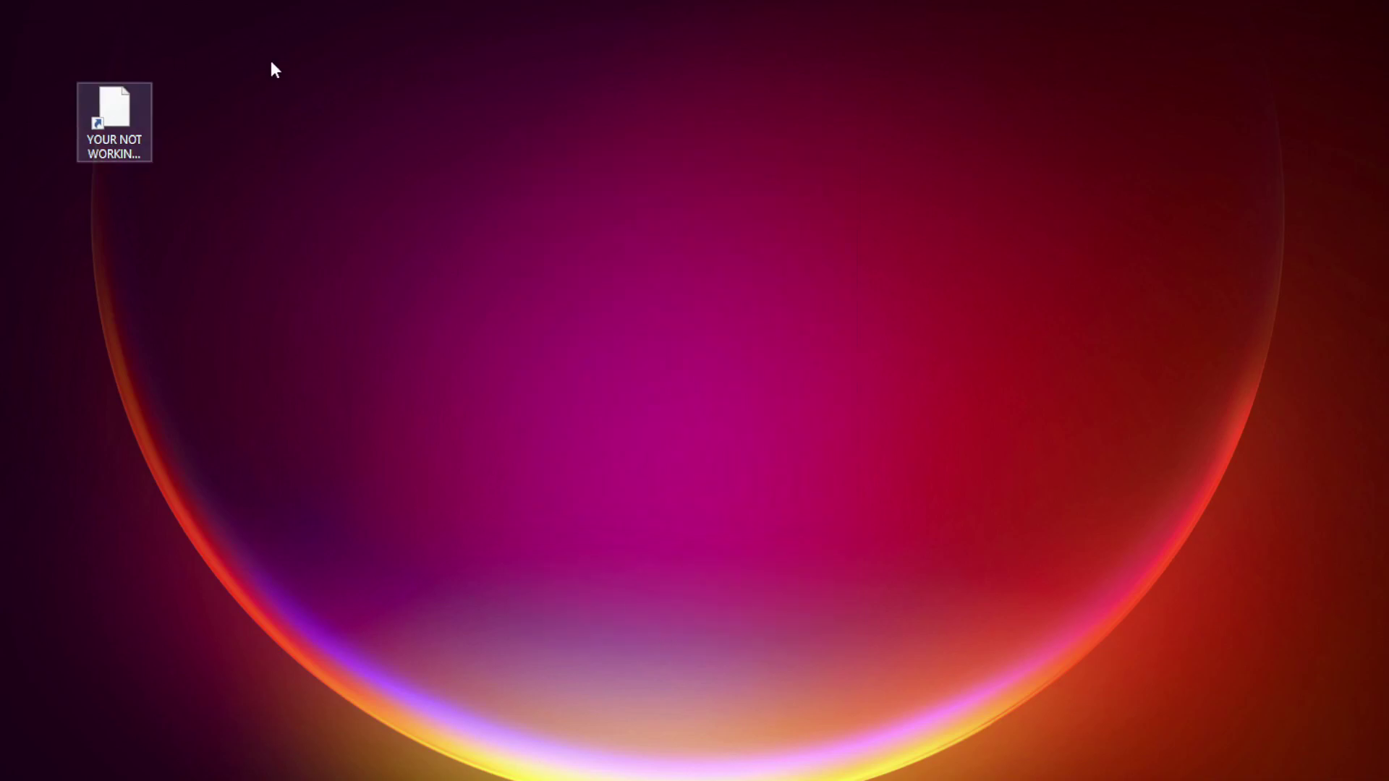
- Open the desktop shortcut, then launch Task Manager from the Start button's Quick Link menu
double_click(107, 125)
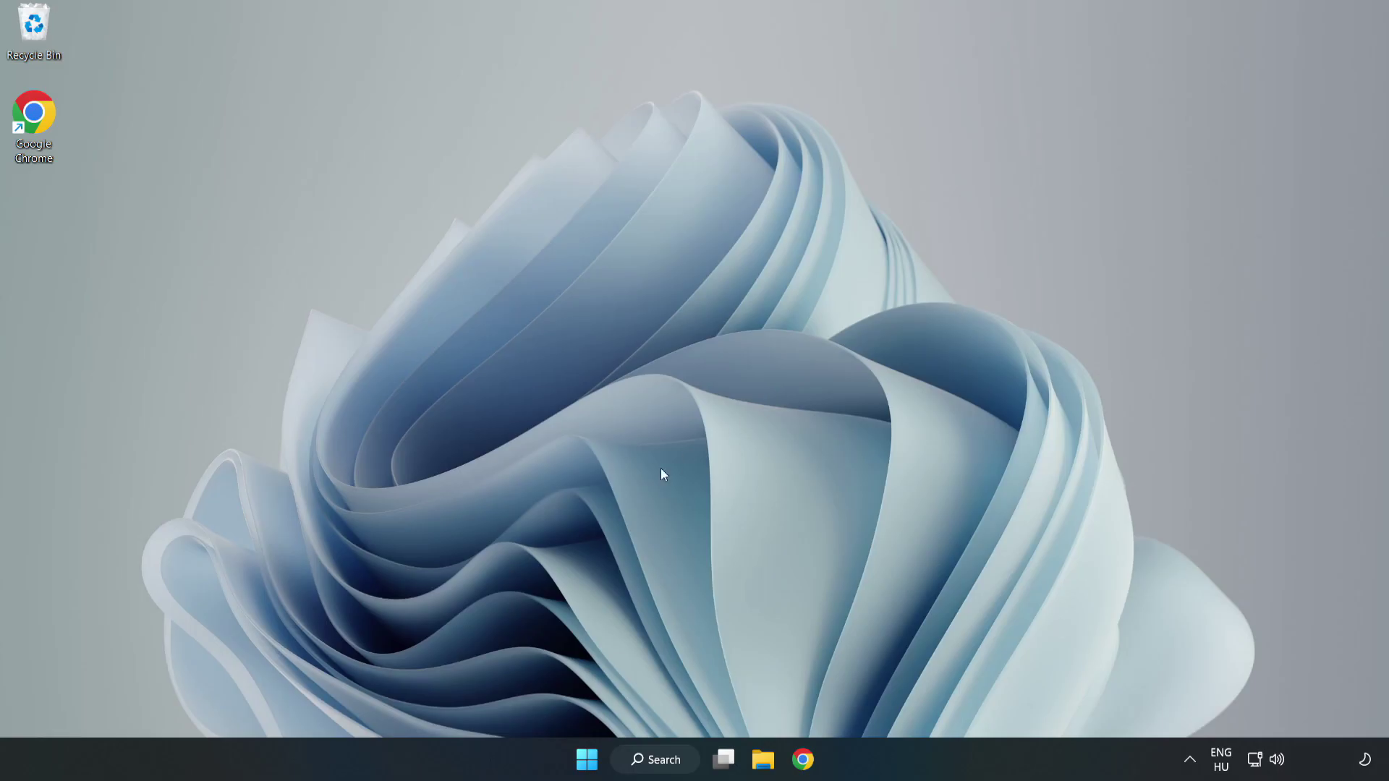
right_click(588, 761)
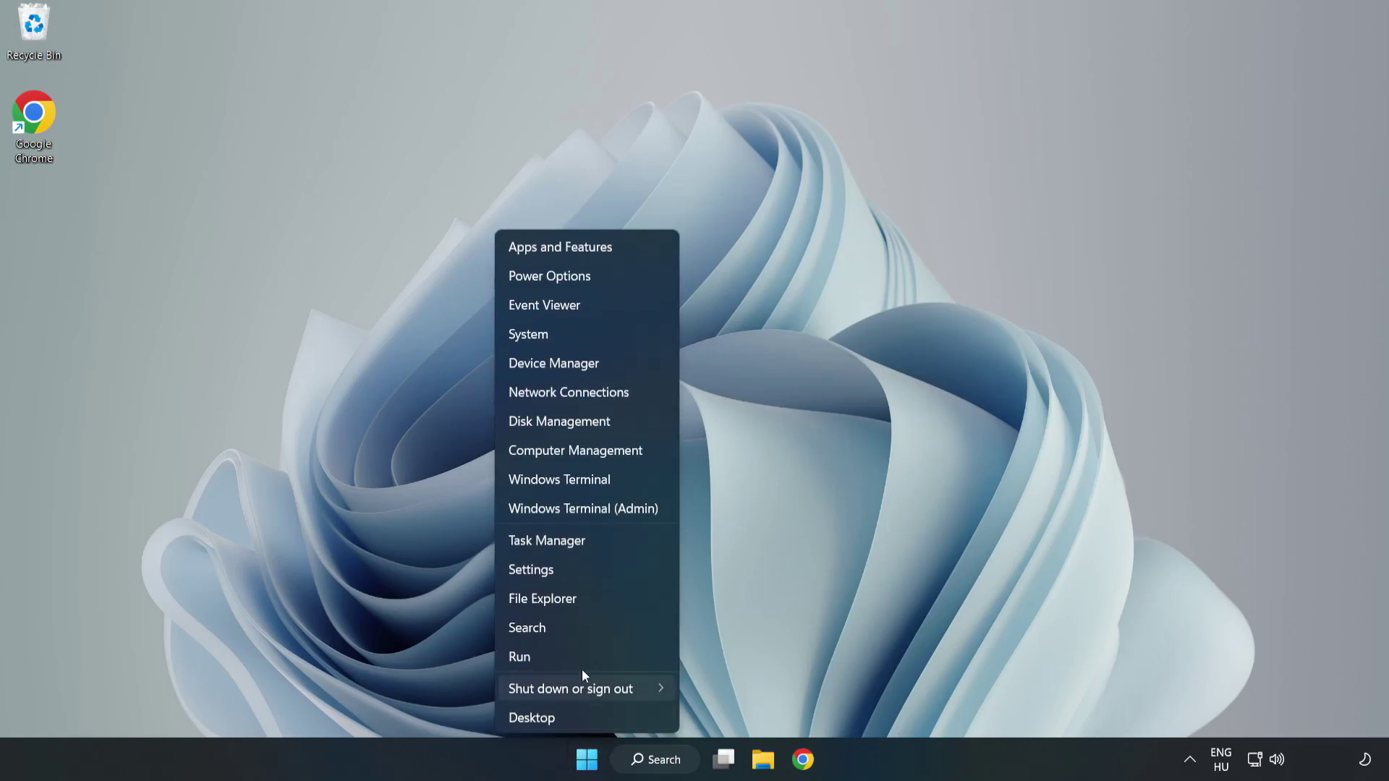
left_click(584, 542)
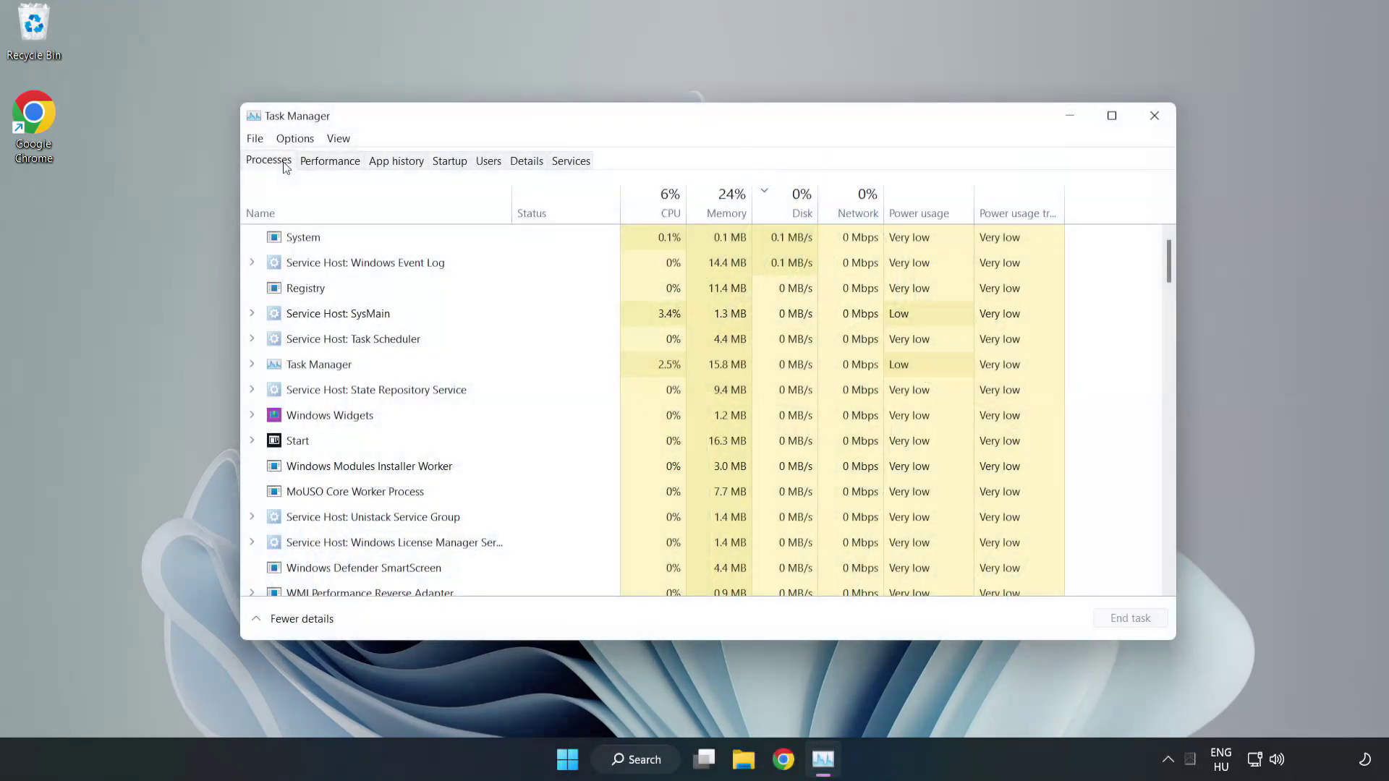
- Disable Cortana, Microsoft Edge, Microsoft Teams and Phone Link on the Startup tab, then close Task Manager
left_click(451, 165)
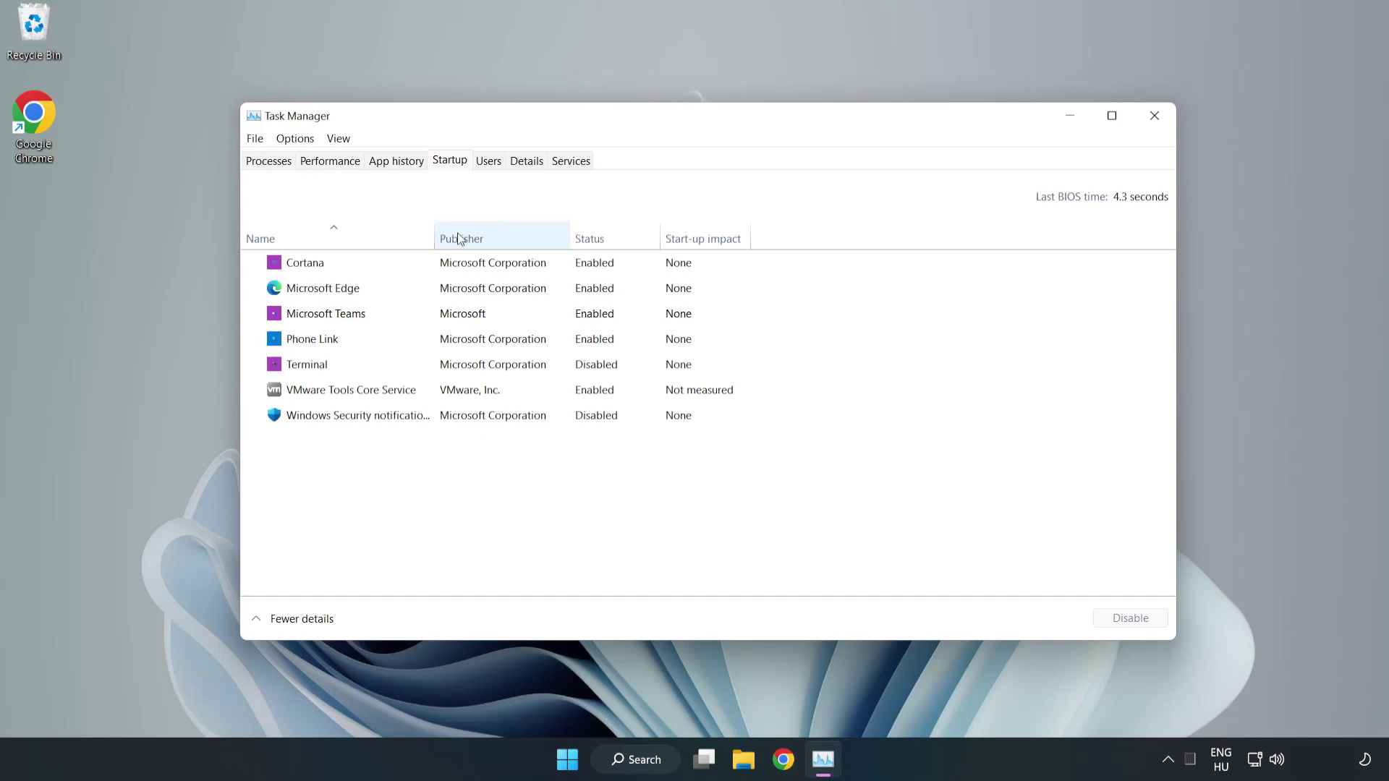
left_click(483, 269)
left_click(1125, 621)
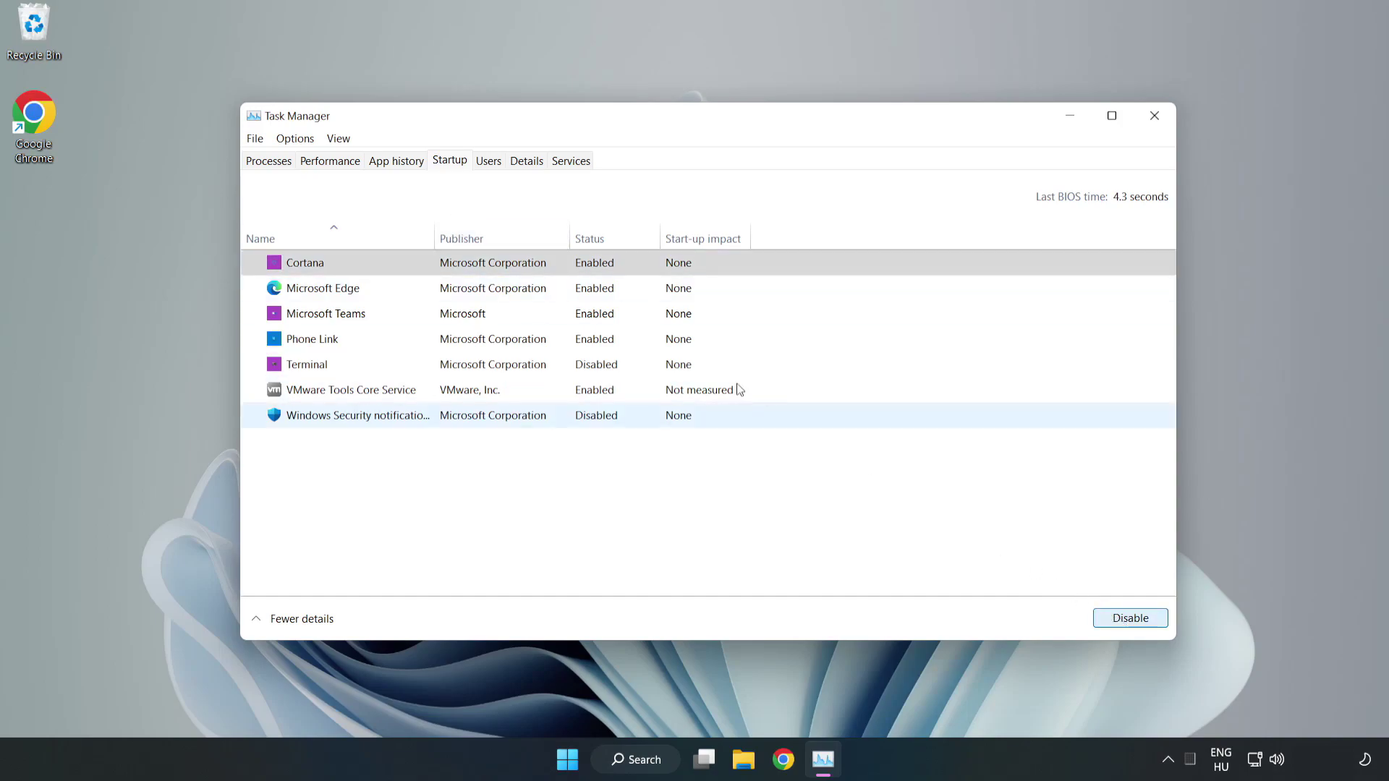
left_click(602, 288)
left_click(1125, 619)
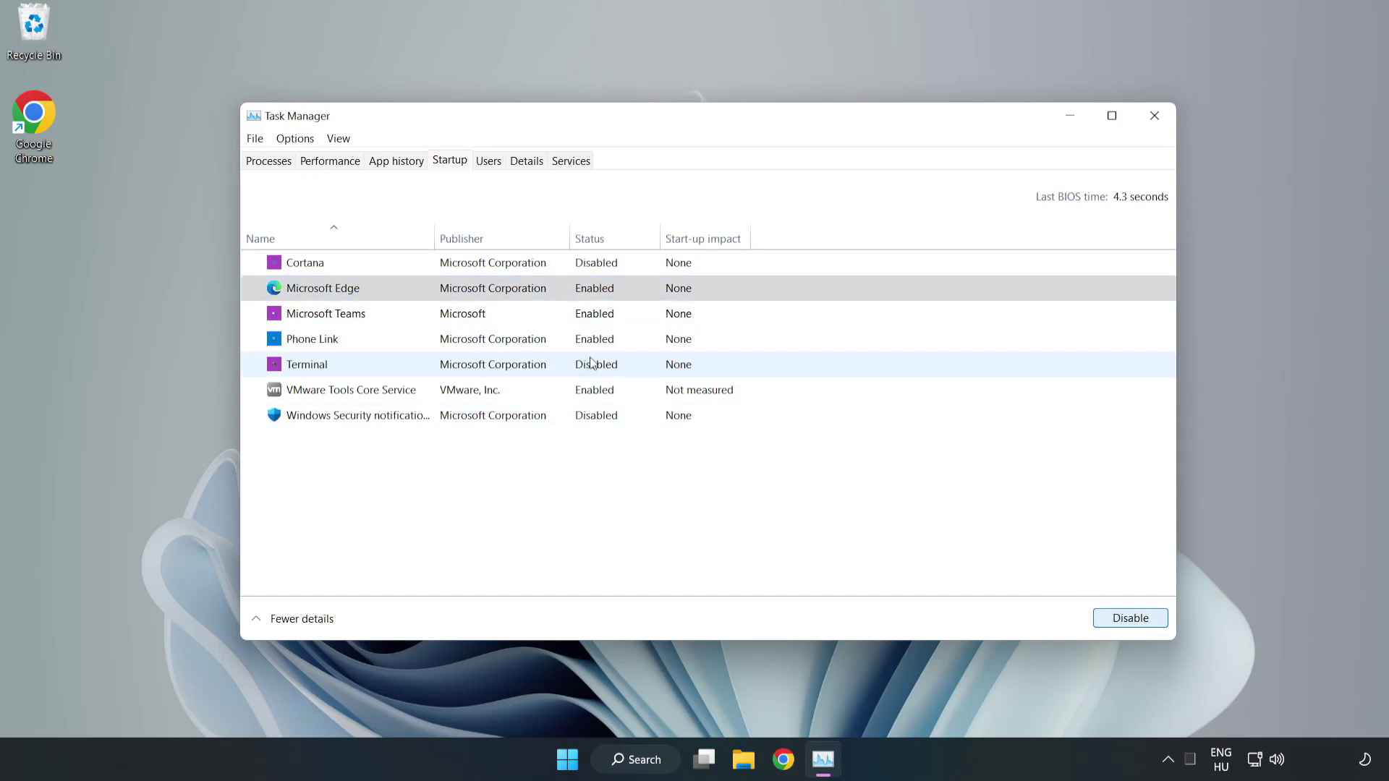
left_click(472, 313)
left_click(1125, 620)
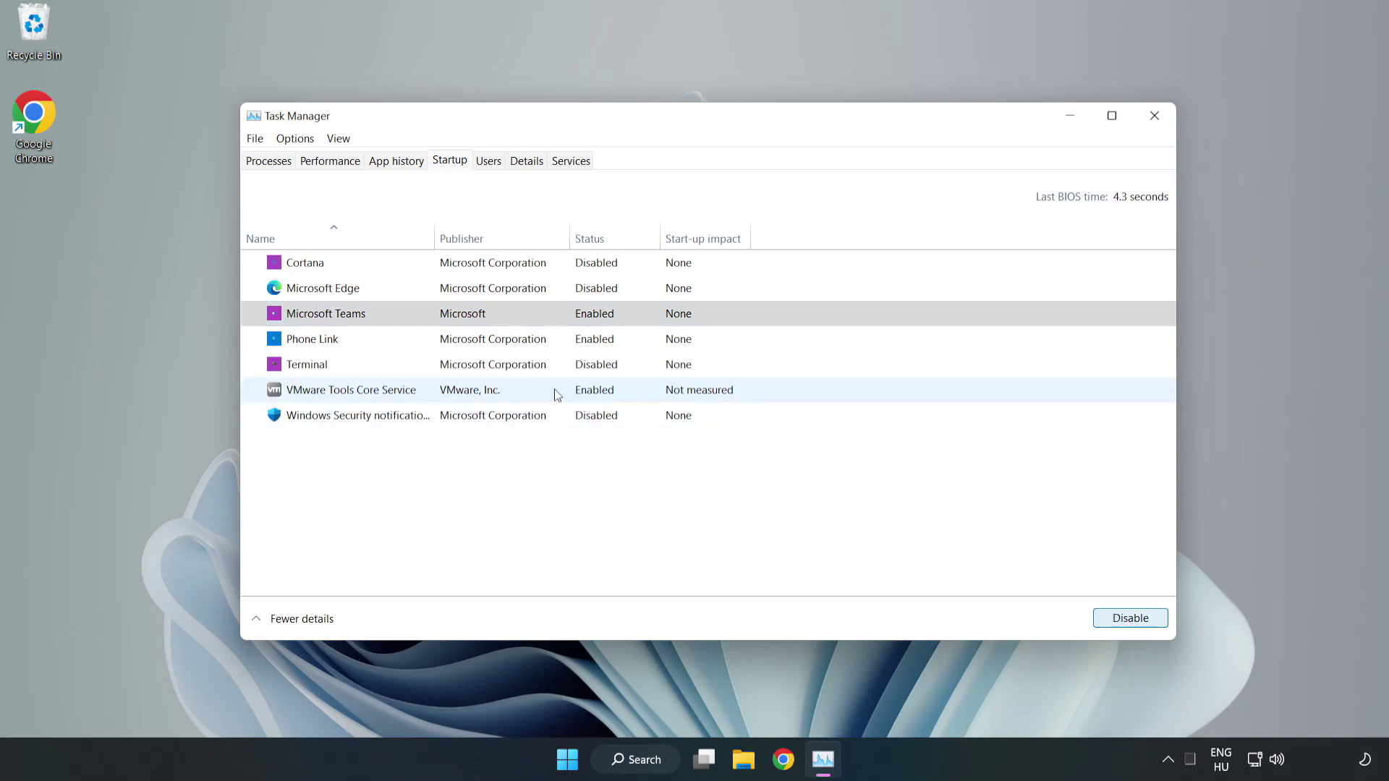
left_click(462, 340)
left_click(1158, 622)
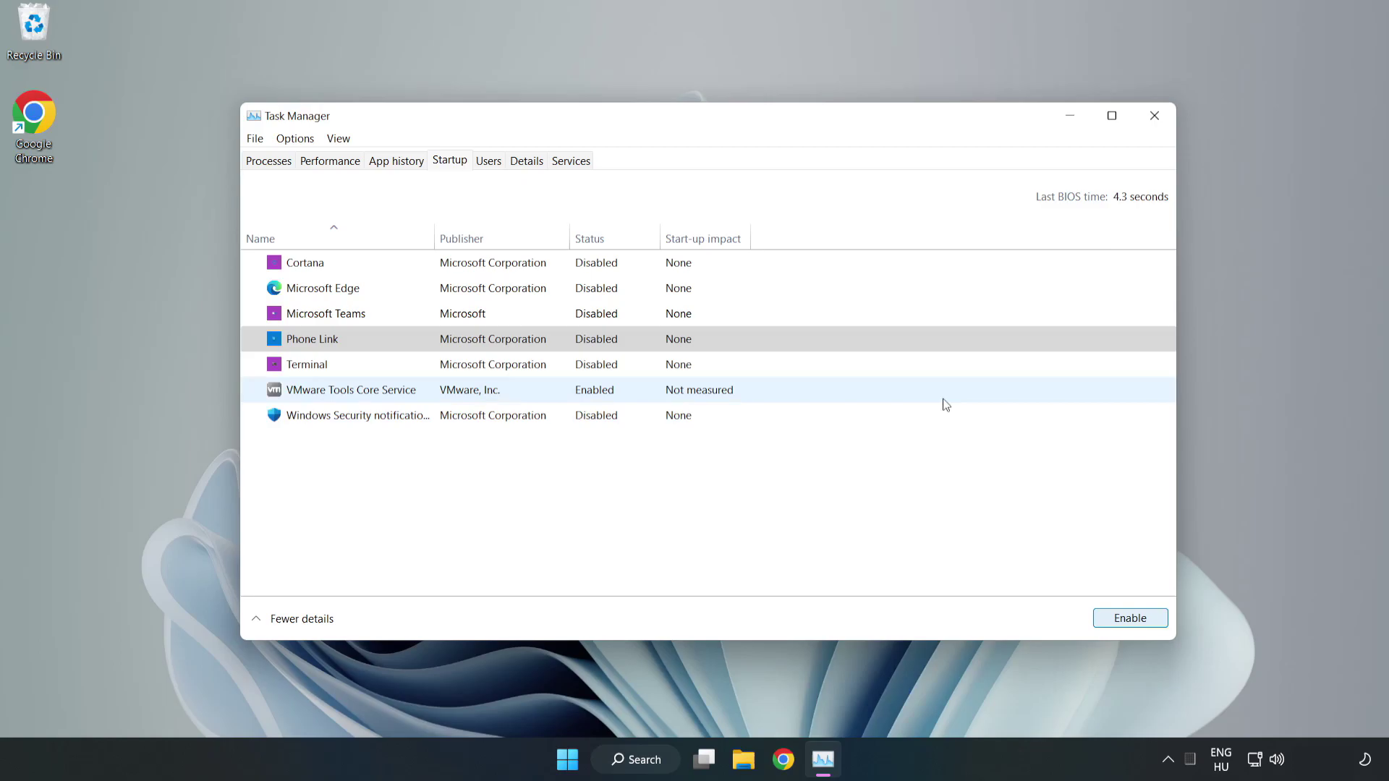
left_click(1157, 119)
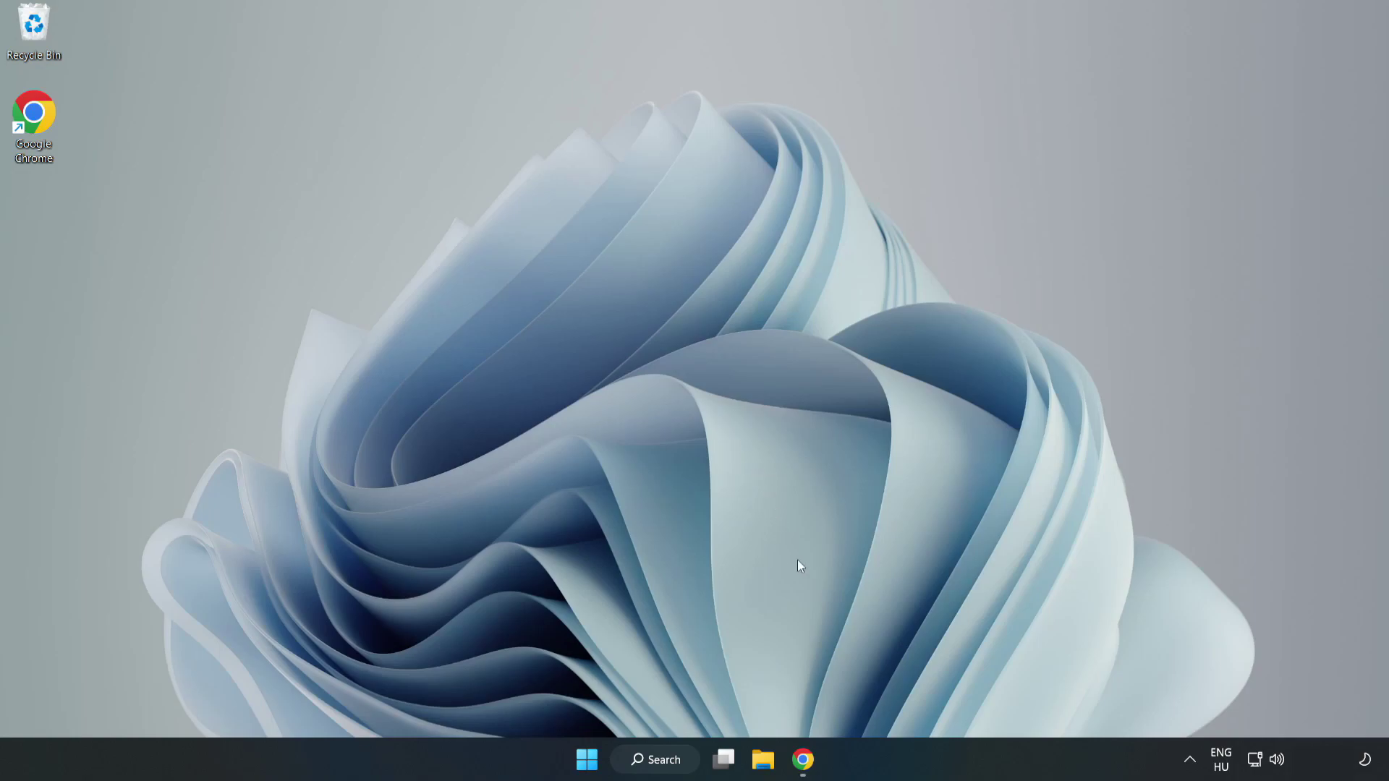
- Return to the DirectX page in Chrome and download the dxwebsetup.exe web installer
left_click(802, 764)
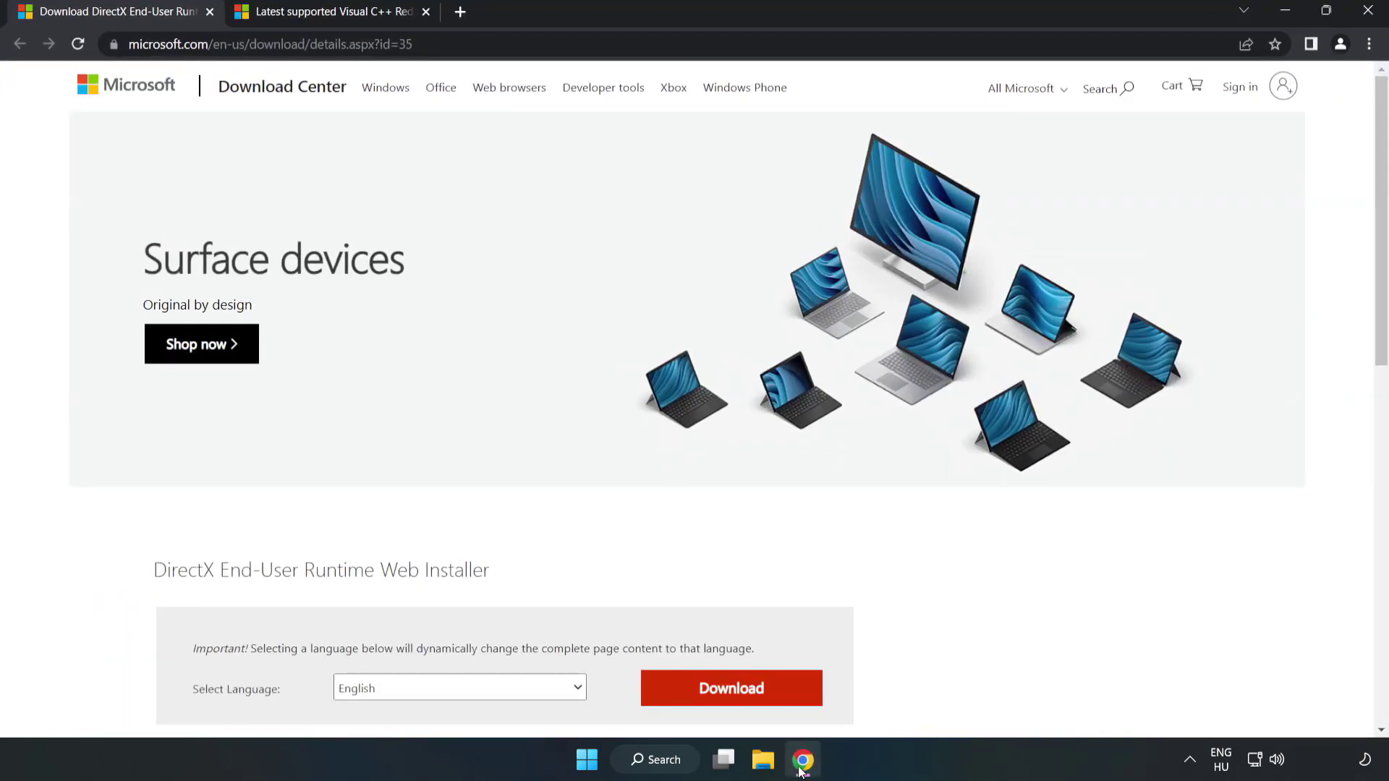
left_click(434, 44)
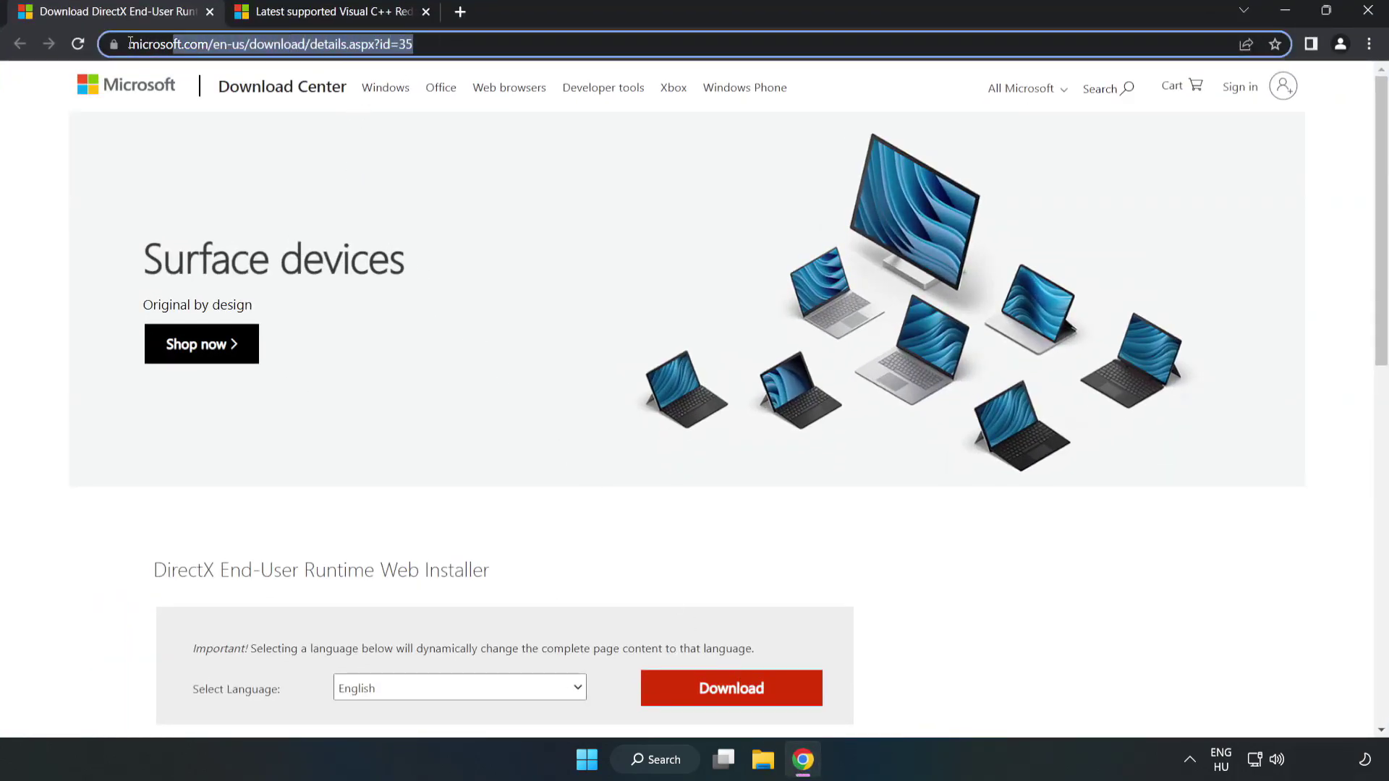
left_click(58, 165)
scroll(702, 479, "down", 3)
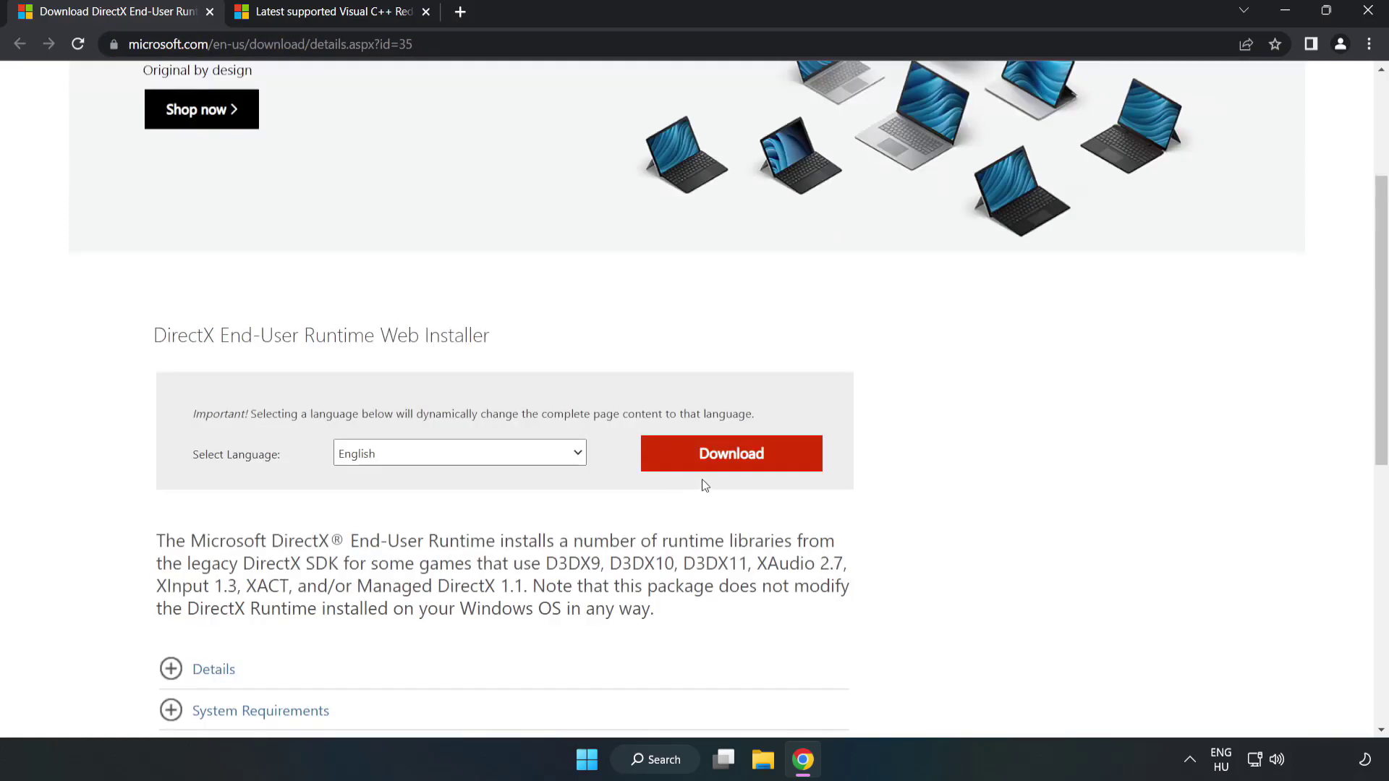
left_click(732, 454)
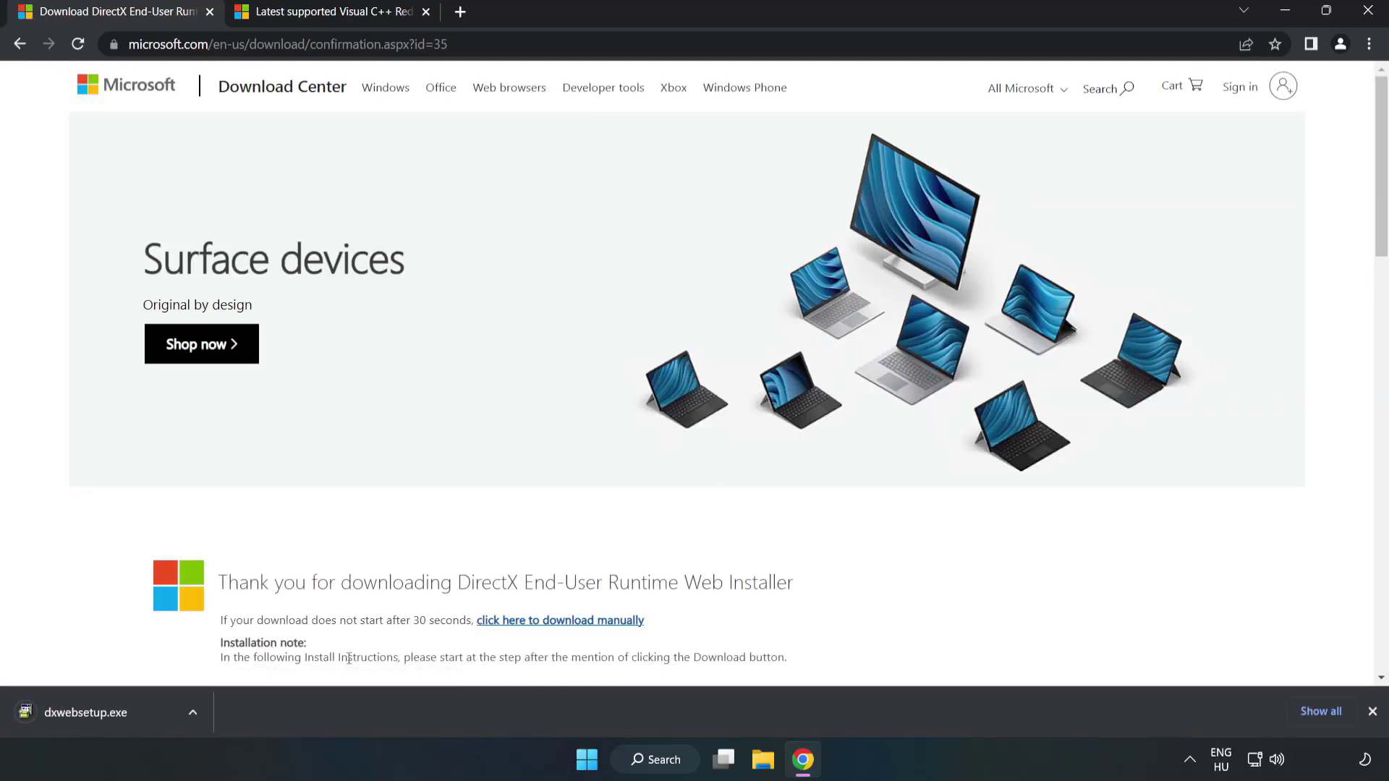
- Run dxwebsetup.exe, accept the licence, untick the Bing Bar and finish DirectX Setup
left_click(102, 713)
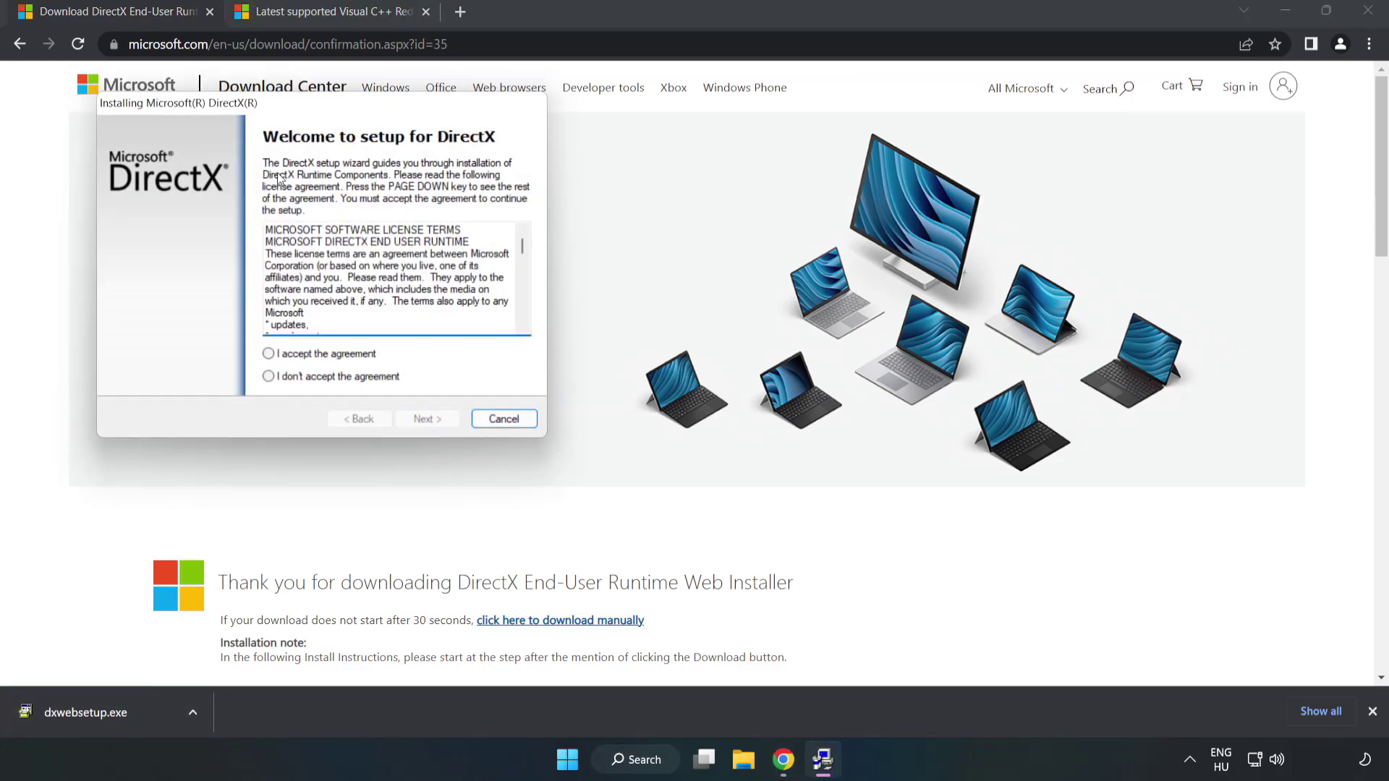
left_click_drag(317, 112, 676, 232)
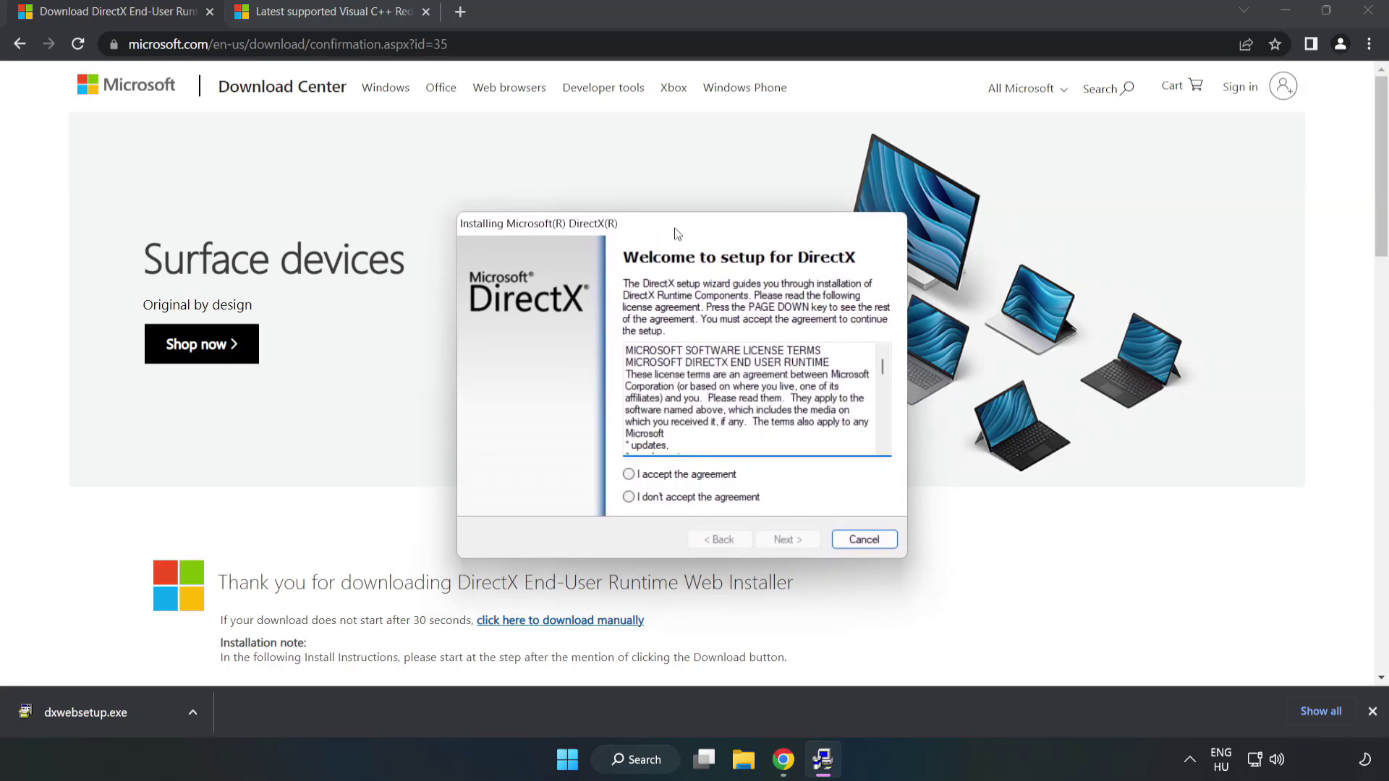
left_click_drag(880, 367, 872, 456)
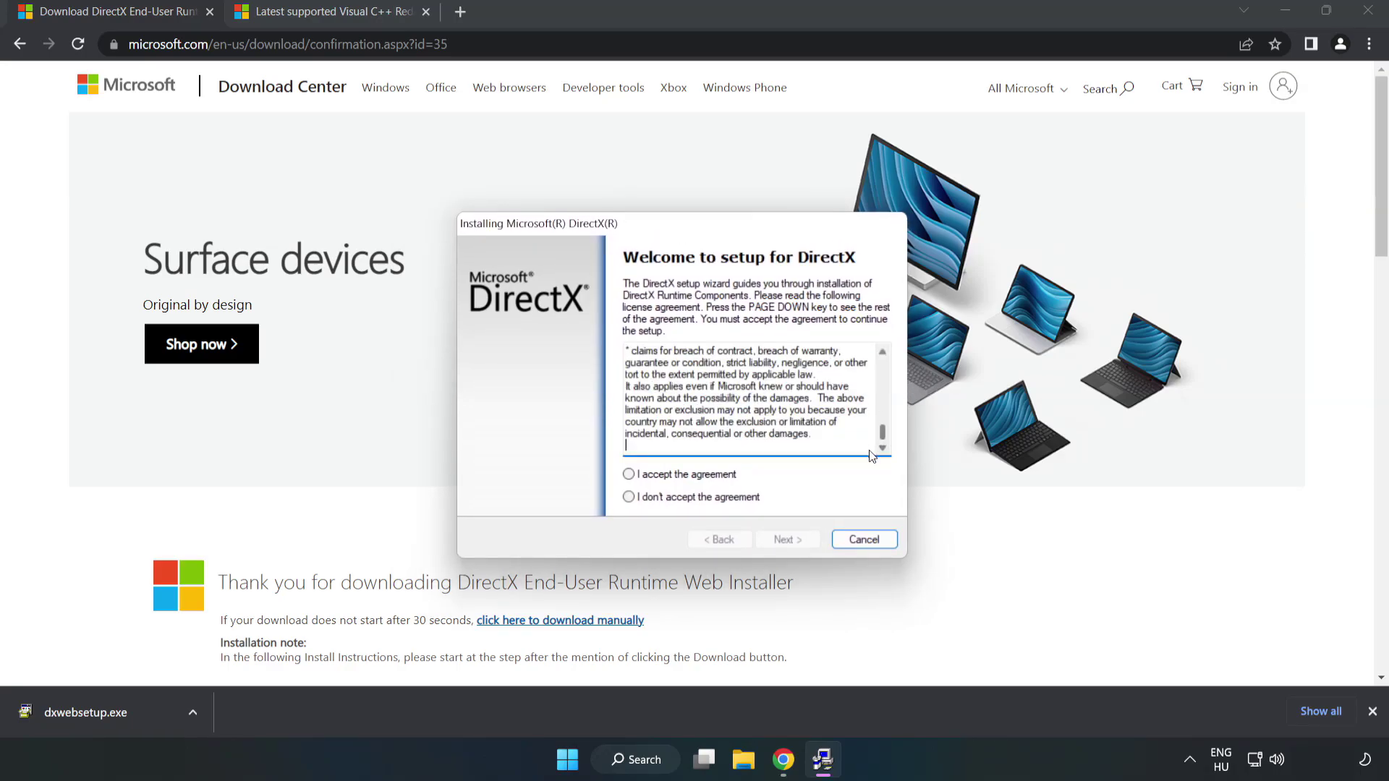
left_click(643, 477)
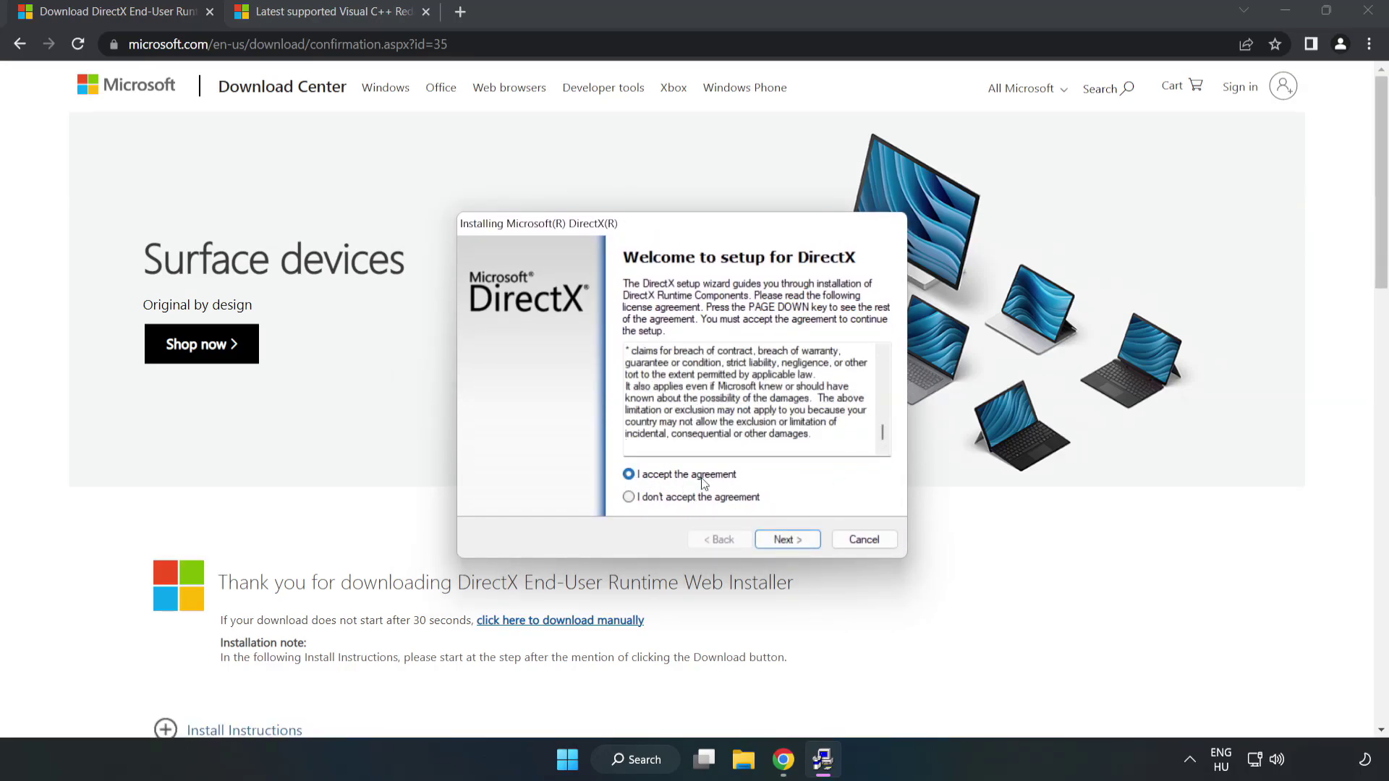
left_click(789, 540)
left_click(619, 414)
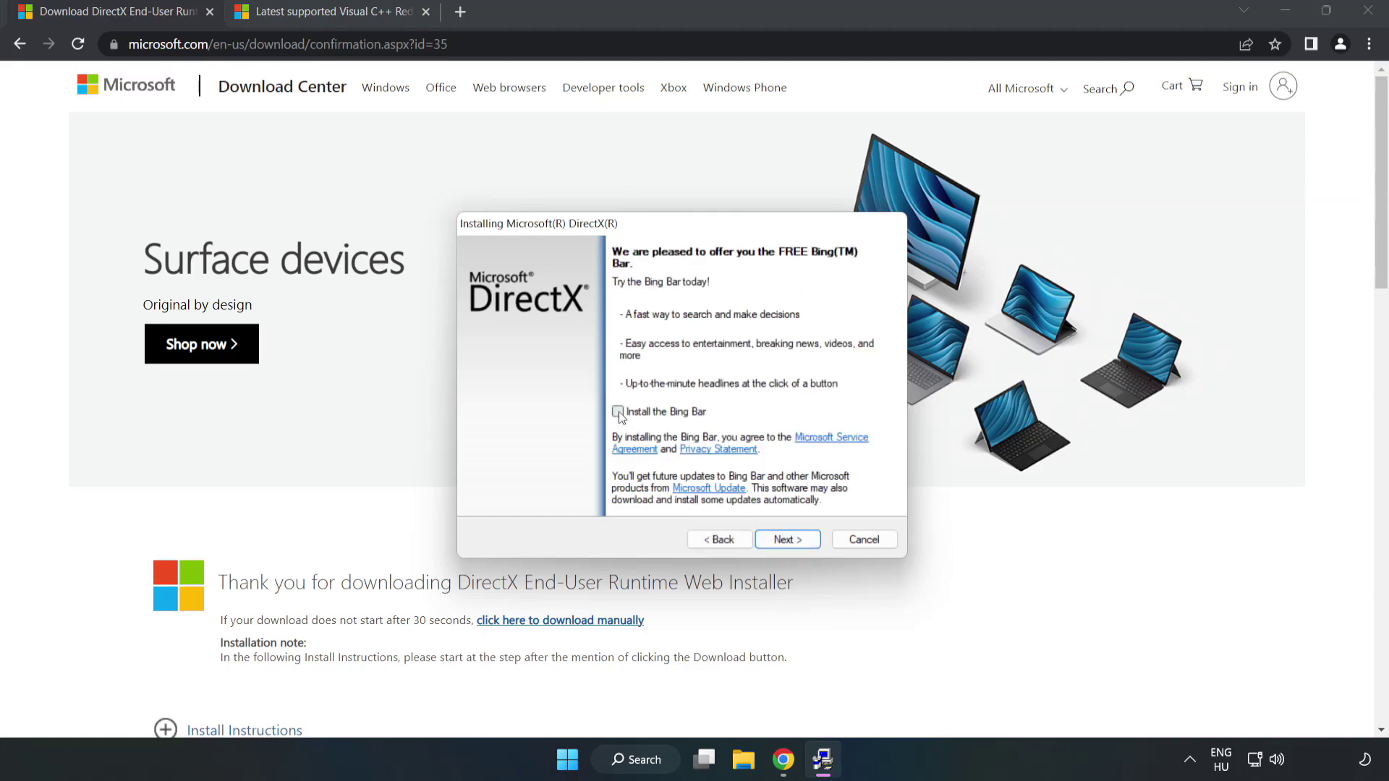
left_click(799, 542)
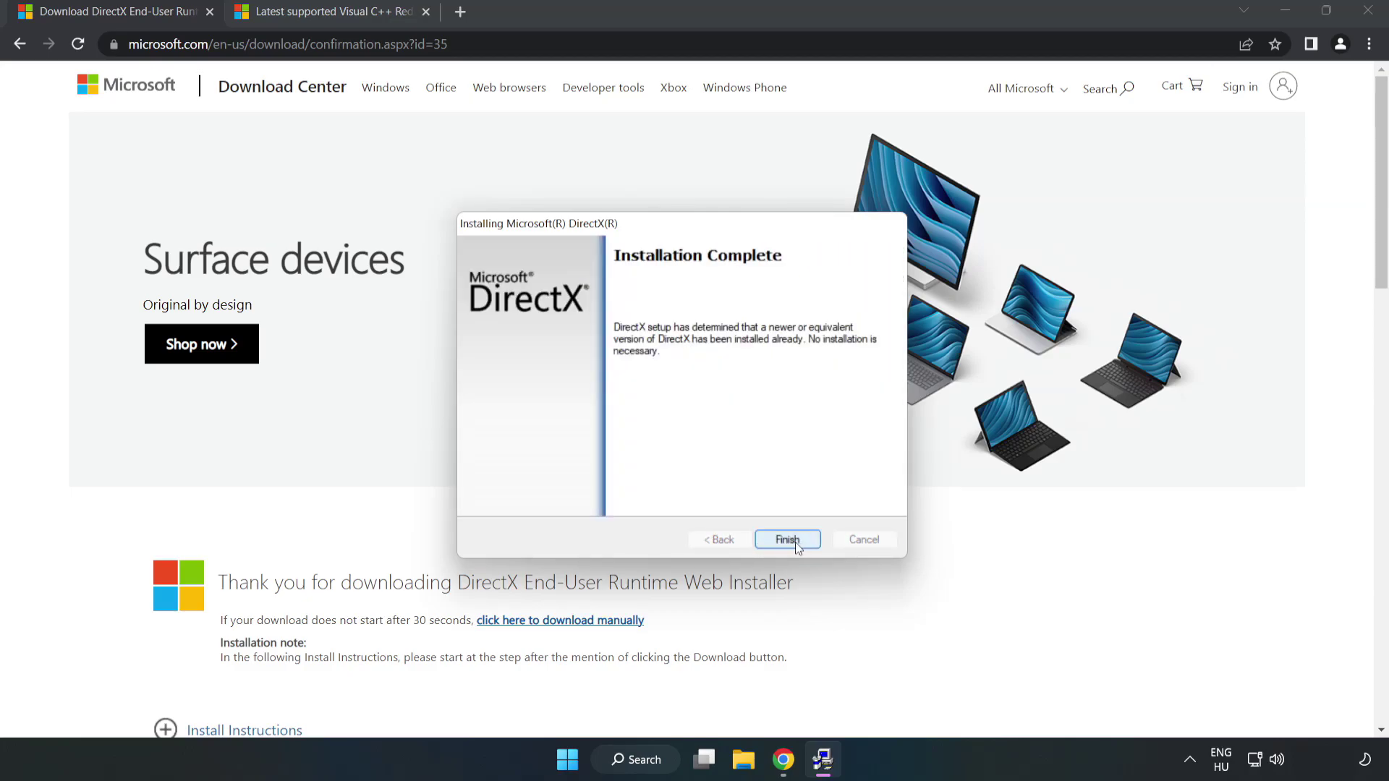
left_click(787, 540)
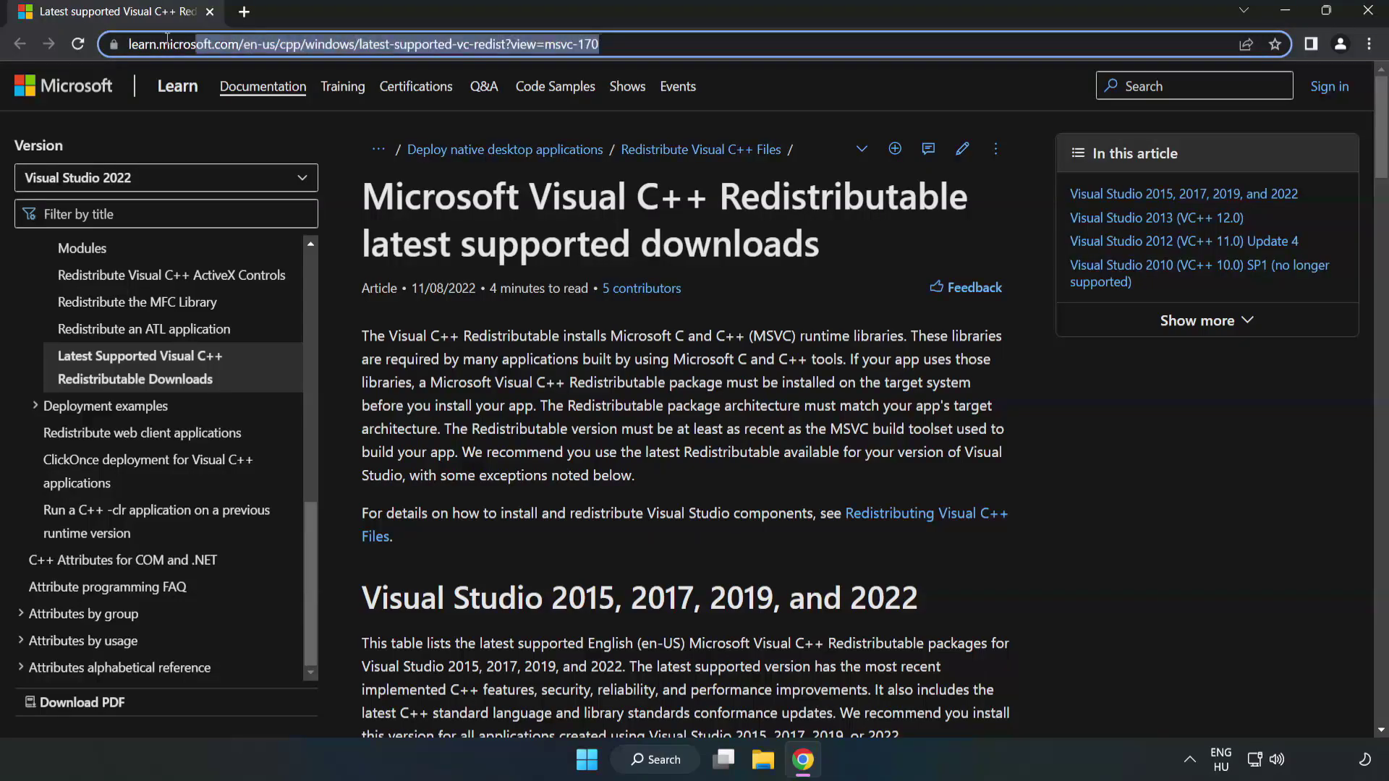
left_click(714, 45)
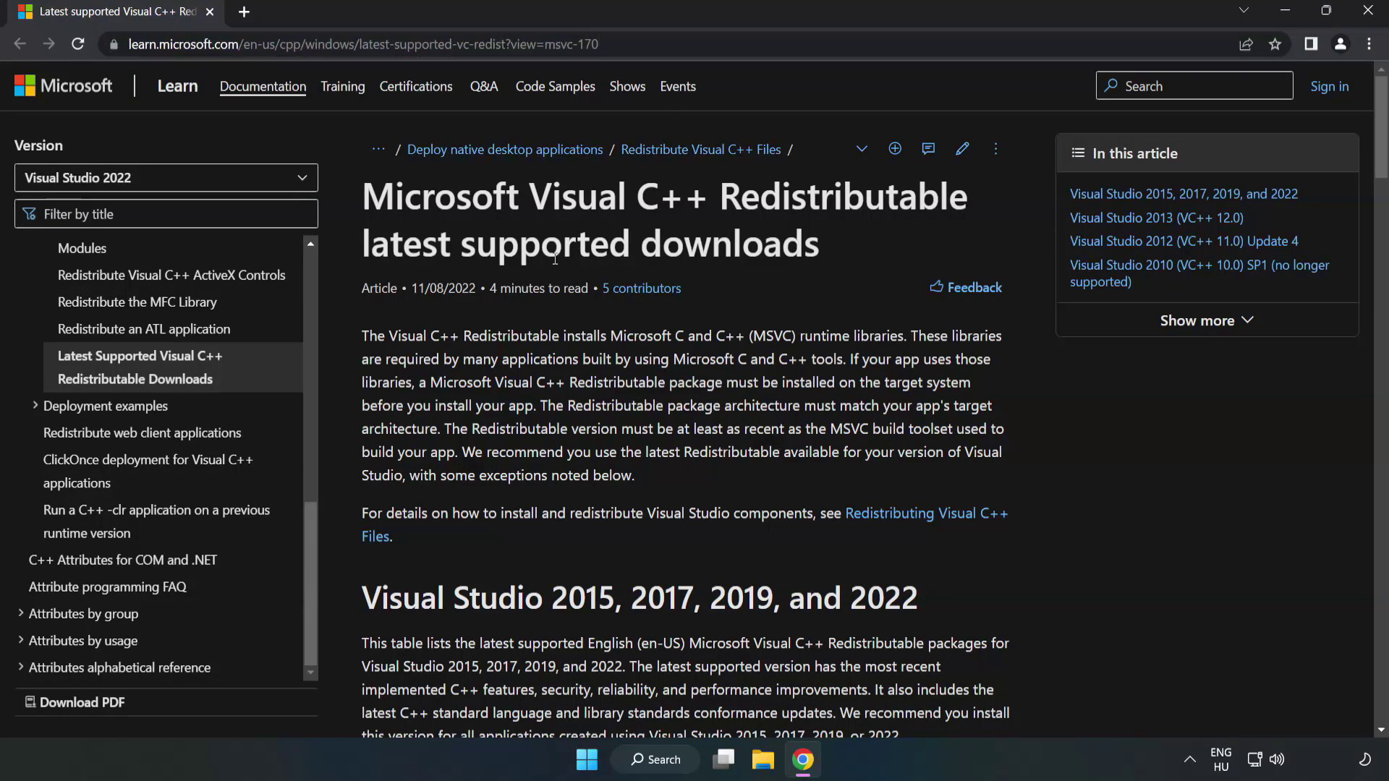
scroll(557, 264, "down", 4)
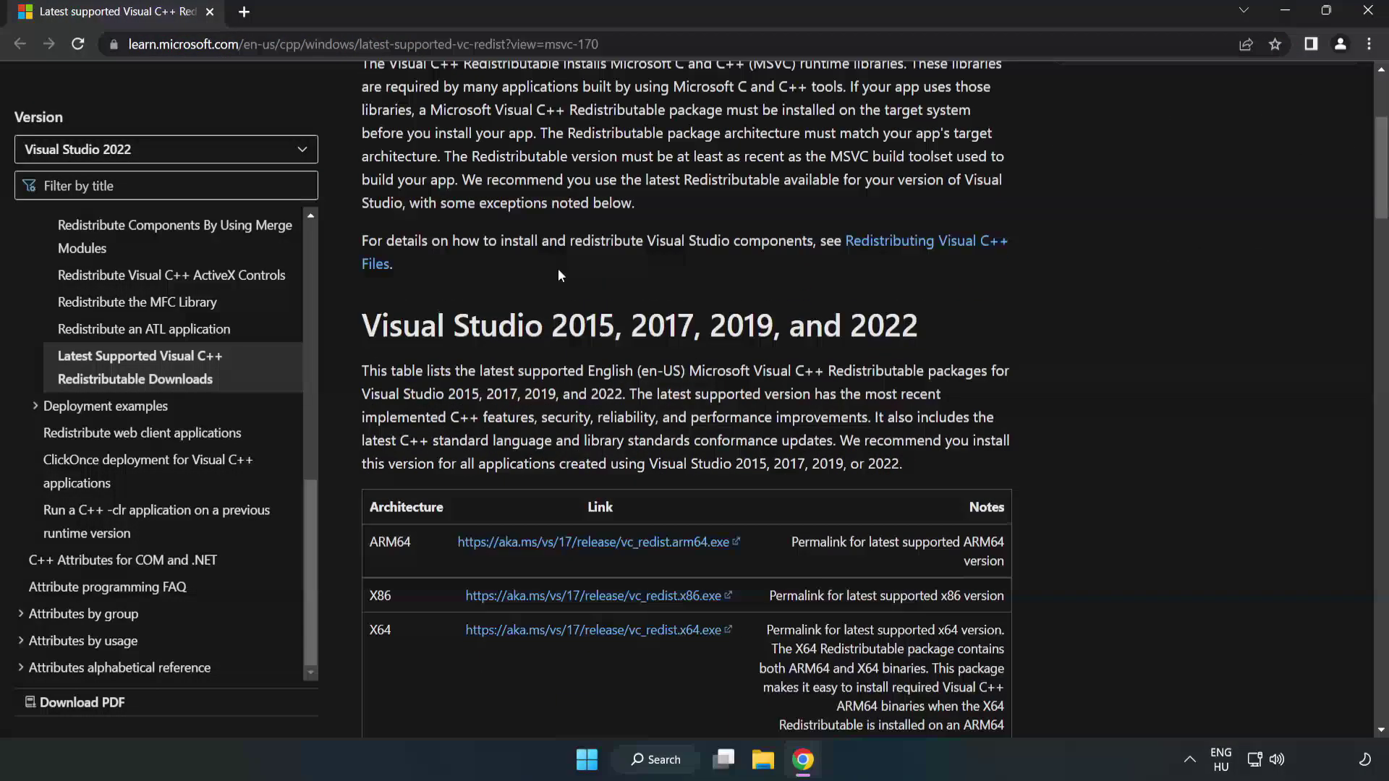
scroll(558, 275, "down", 3)
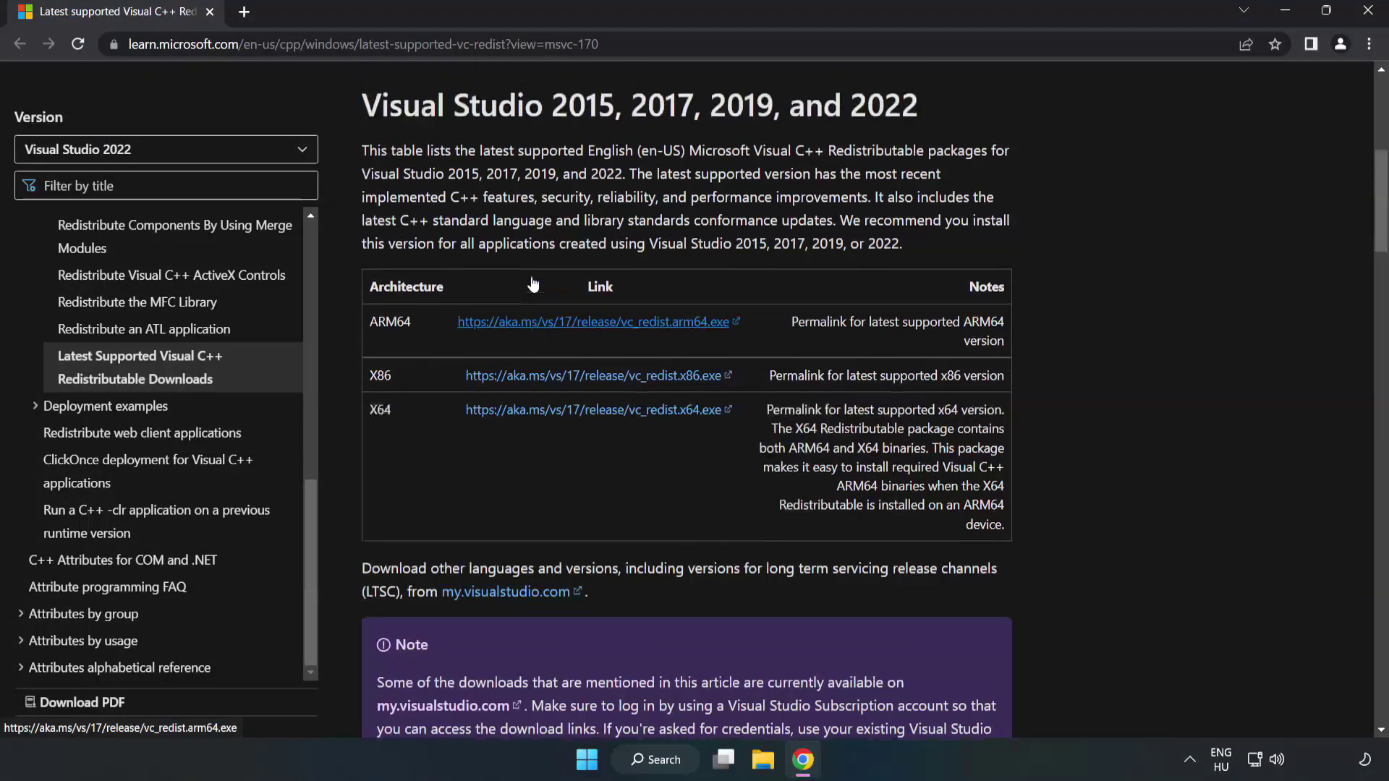
scroll(533, 284, "up", 1)
left_click_drag(362, 145, 918, 157)
left_click(616, 323)
left_click(560, 364)
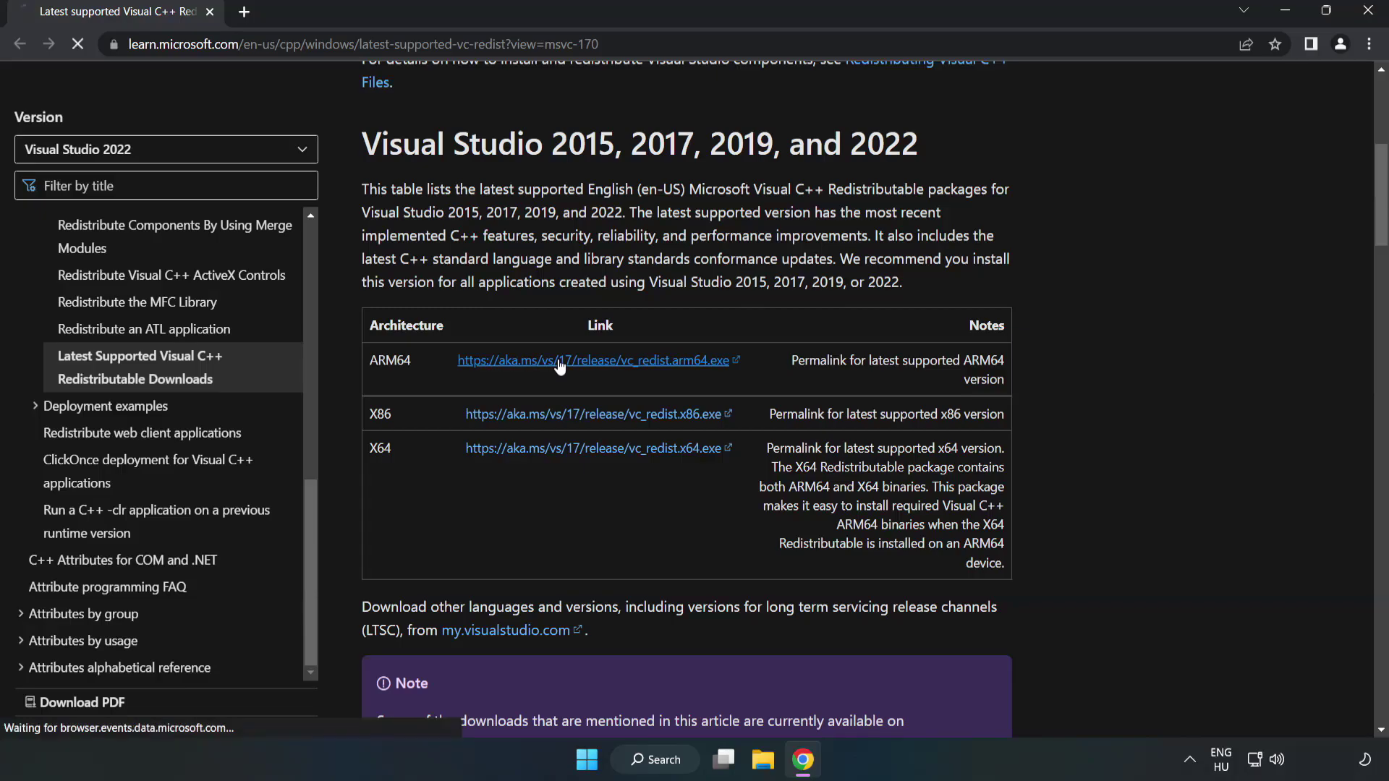
left_click(561, 416)
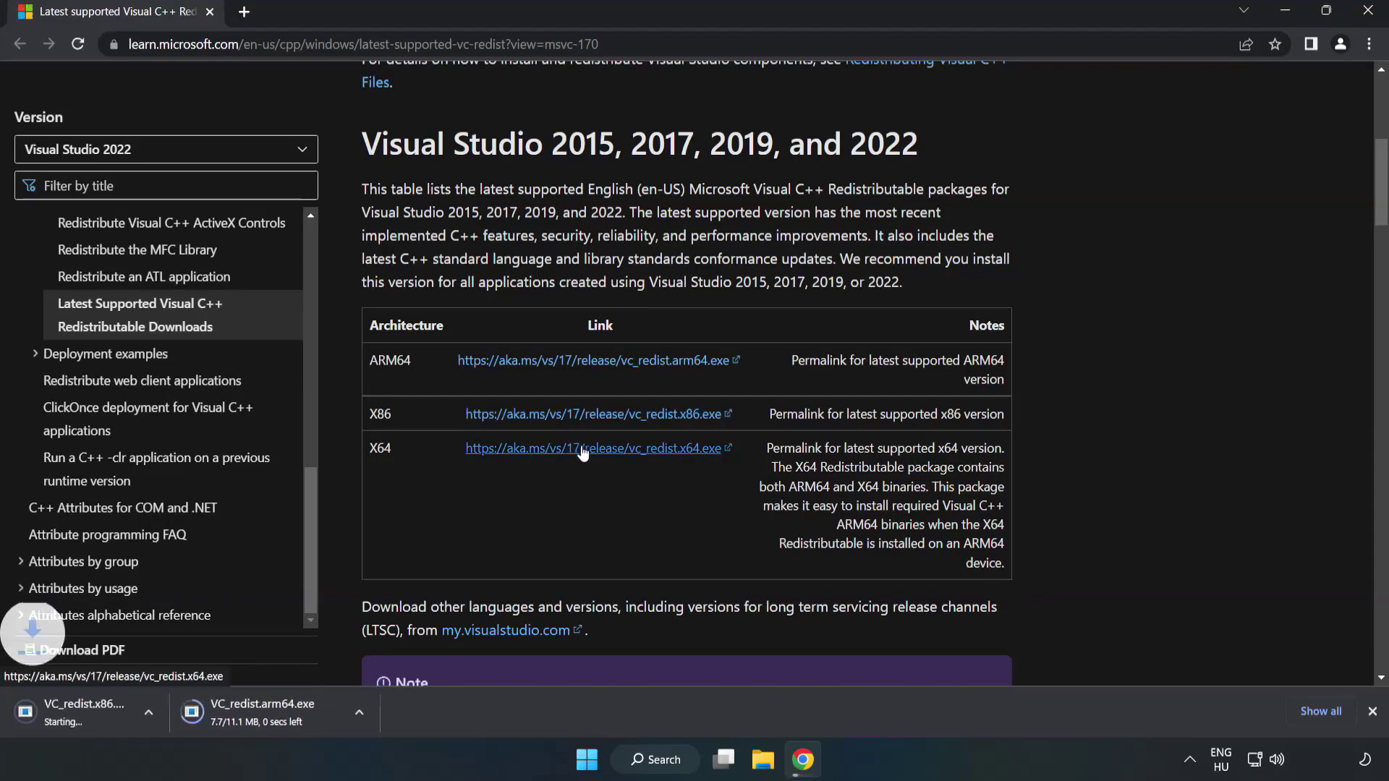
left_click(583, 449)
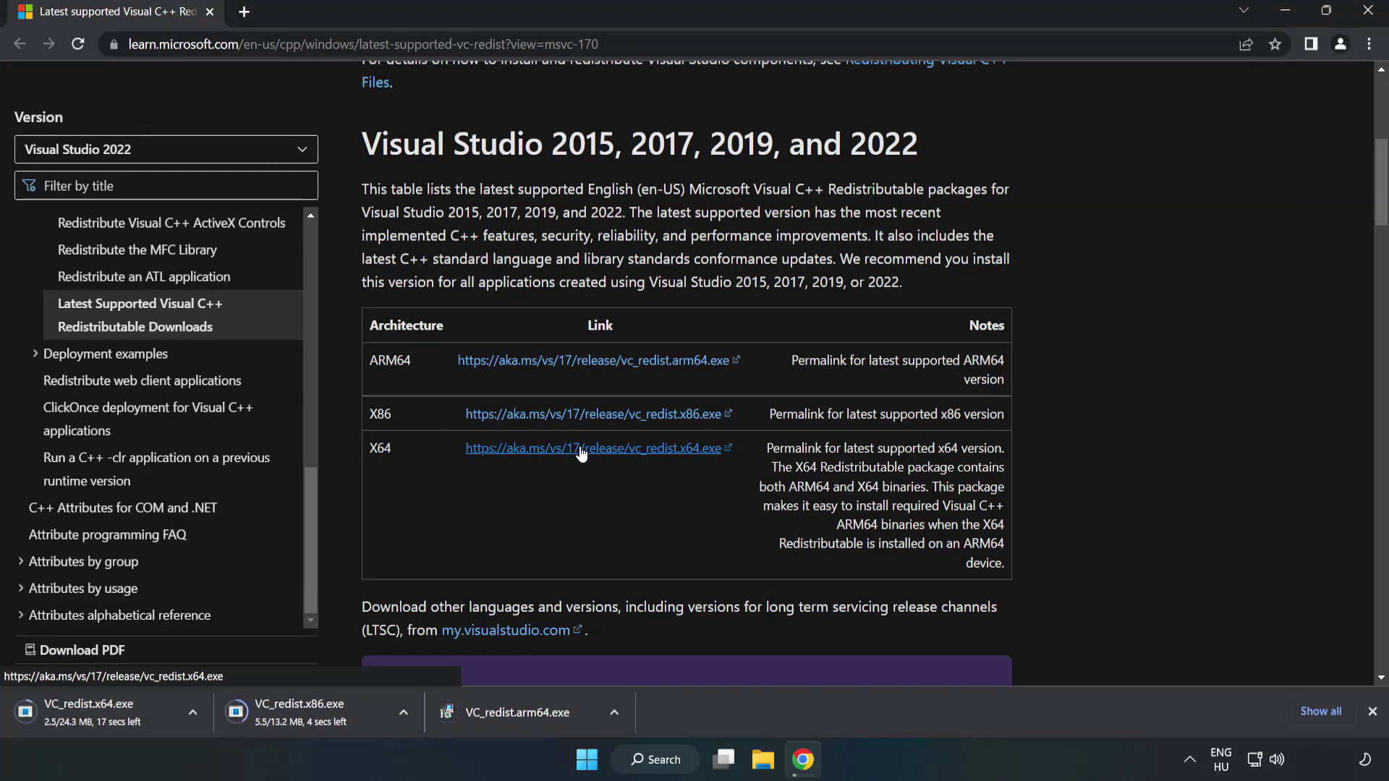
- Try the ARM64 Redistributable install, close its unsupported-processor failure, then launch VC_redist.x86.exe
left_click(530, 714)
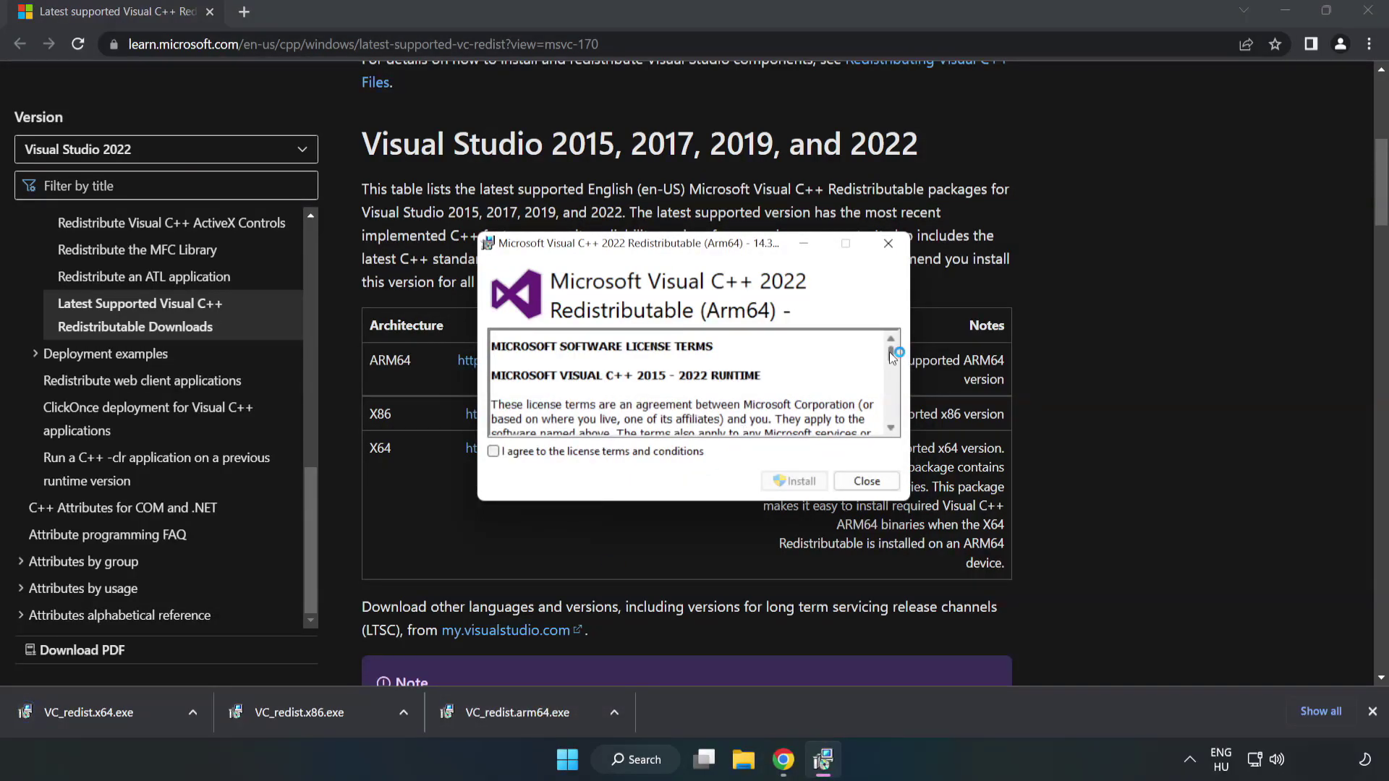
left_click_drag(888, 351, 892, 419)
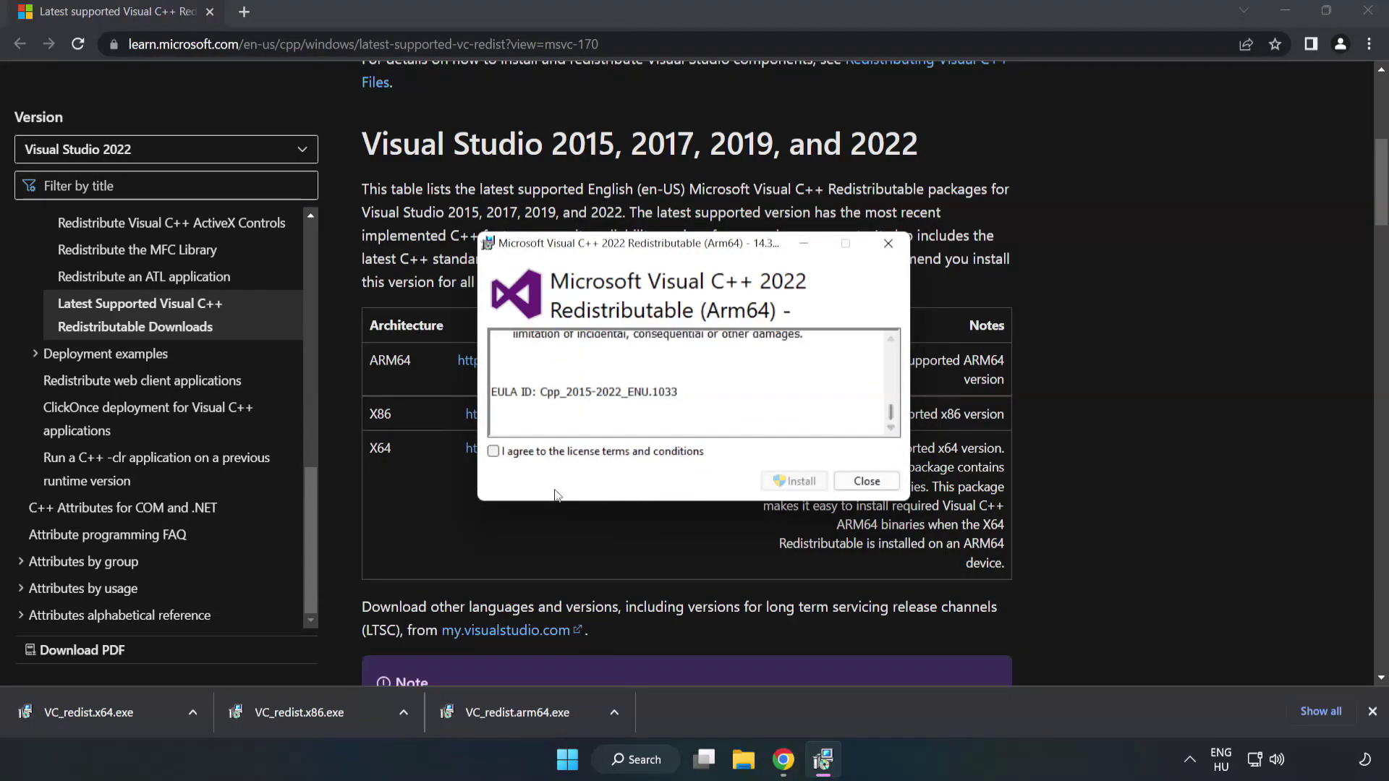
left_click(493, 452)
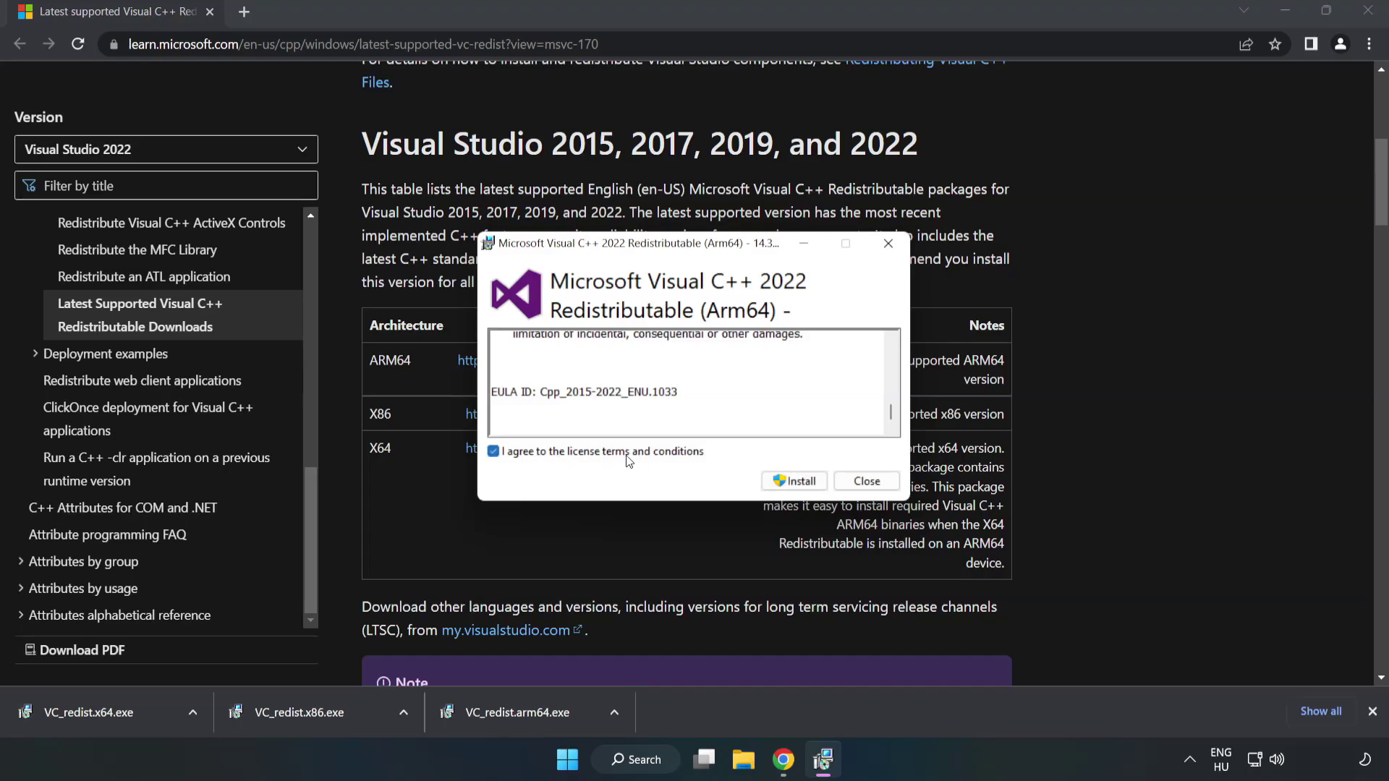
left_click(796, 481)
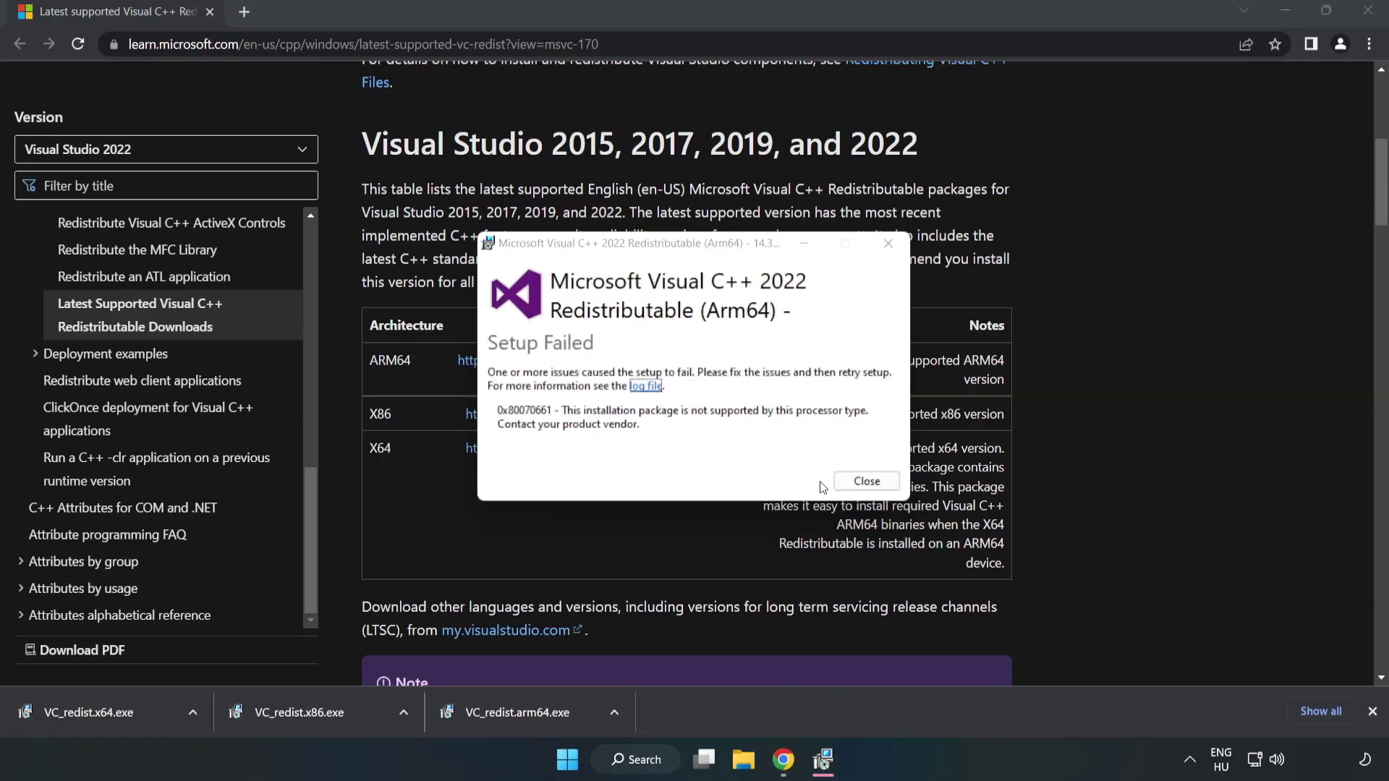
left_click(866, 481)
left_click(307, 709)
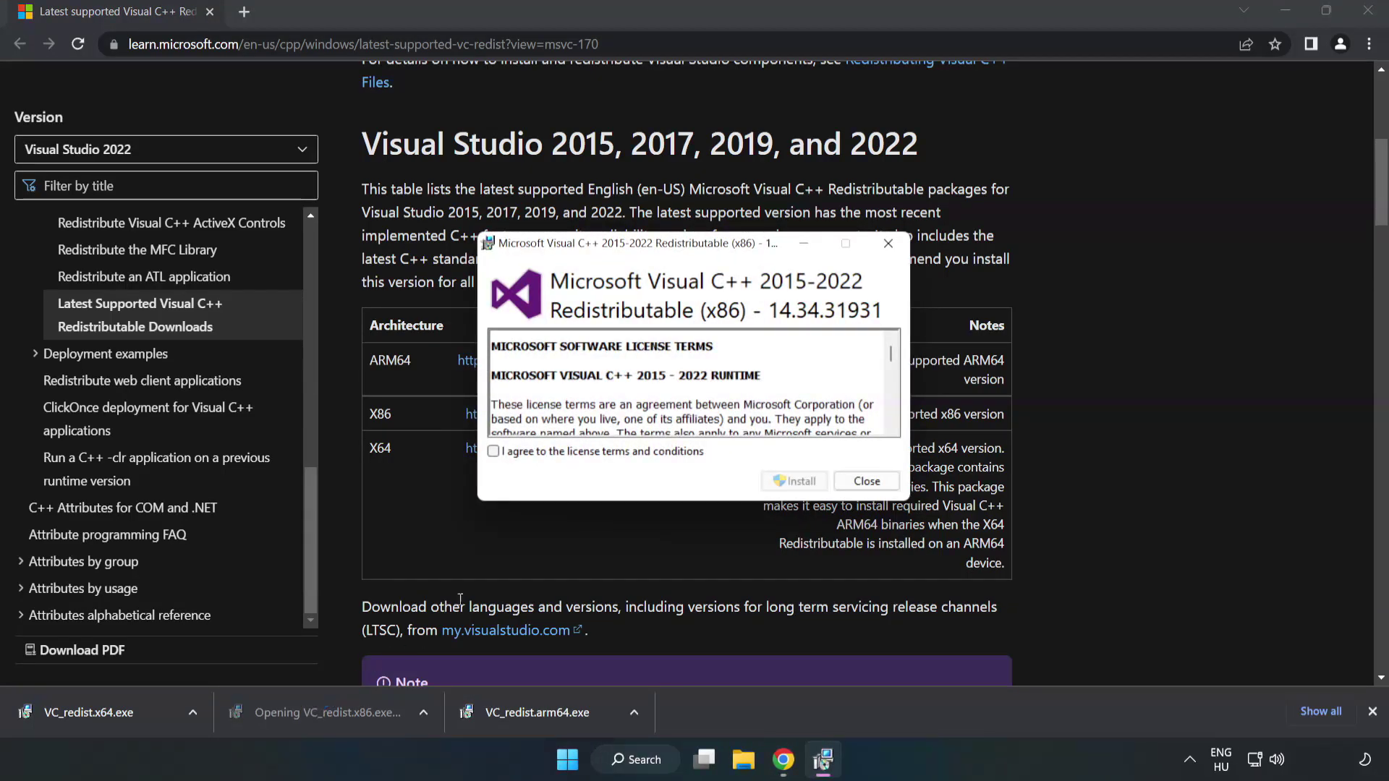
- Accept the licence, install x86 Visual C++ 2015-2022 Redistributable 14.34.31931, and close the successful setup
left_click_drag(893, 355, 892, 427)
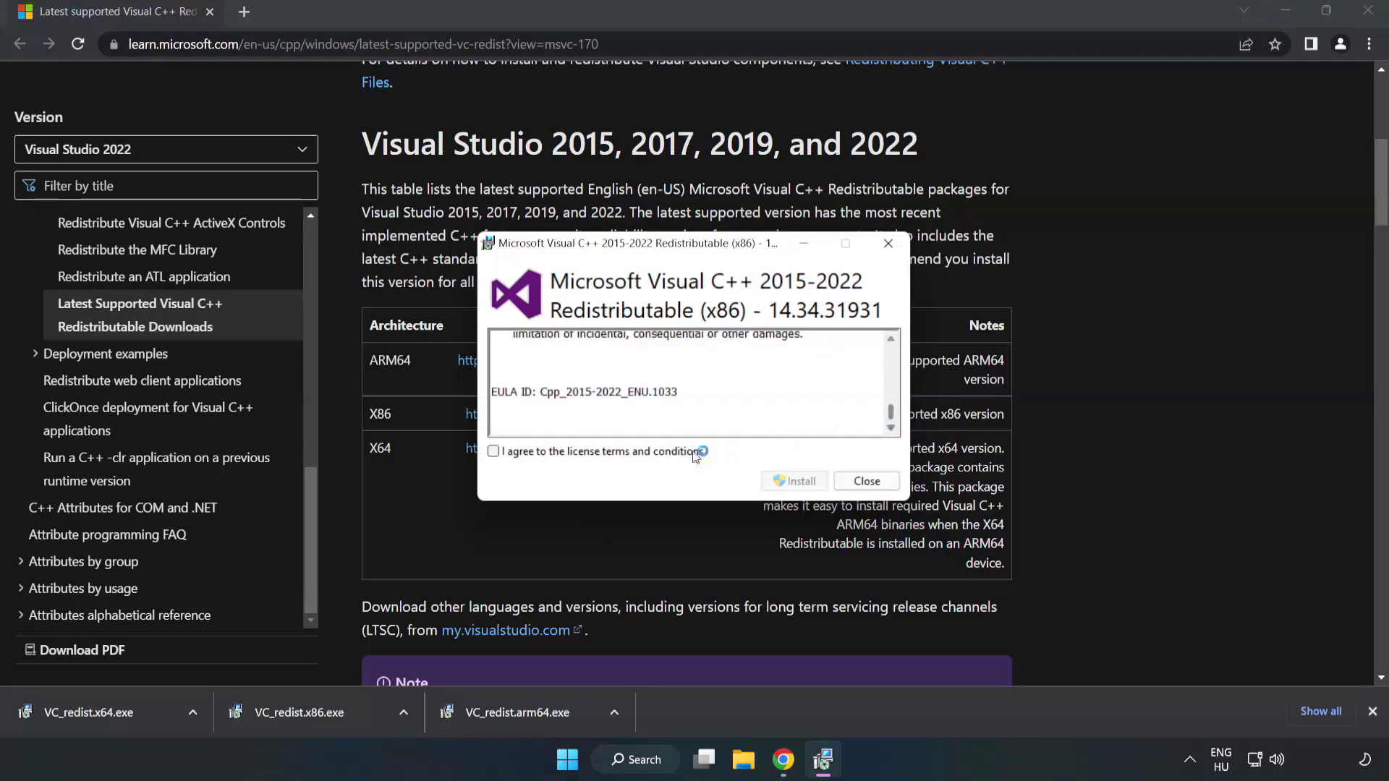
left_click(493, 453)
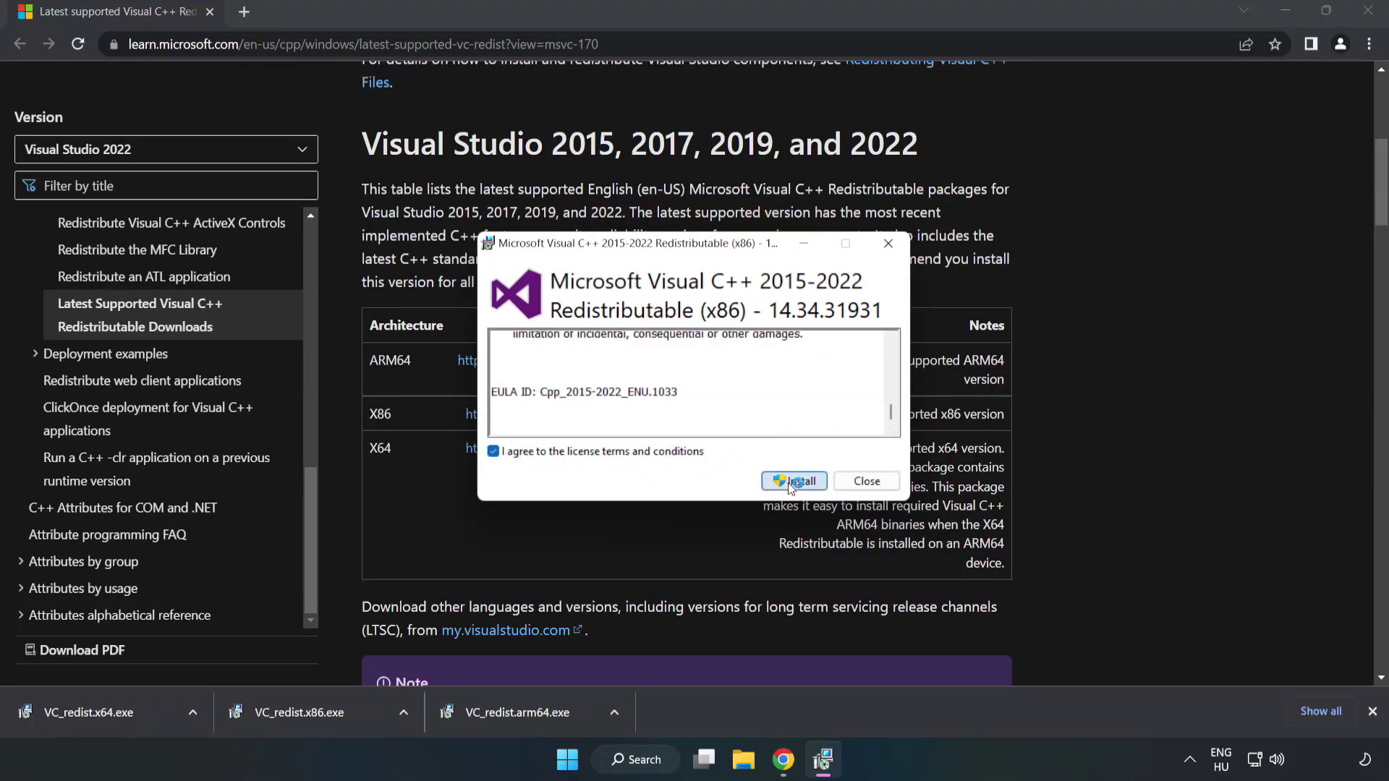
left_click(790, 481)
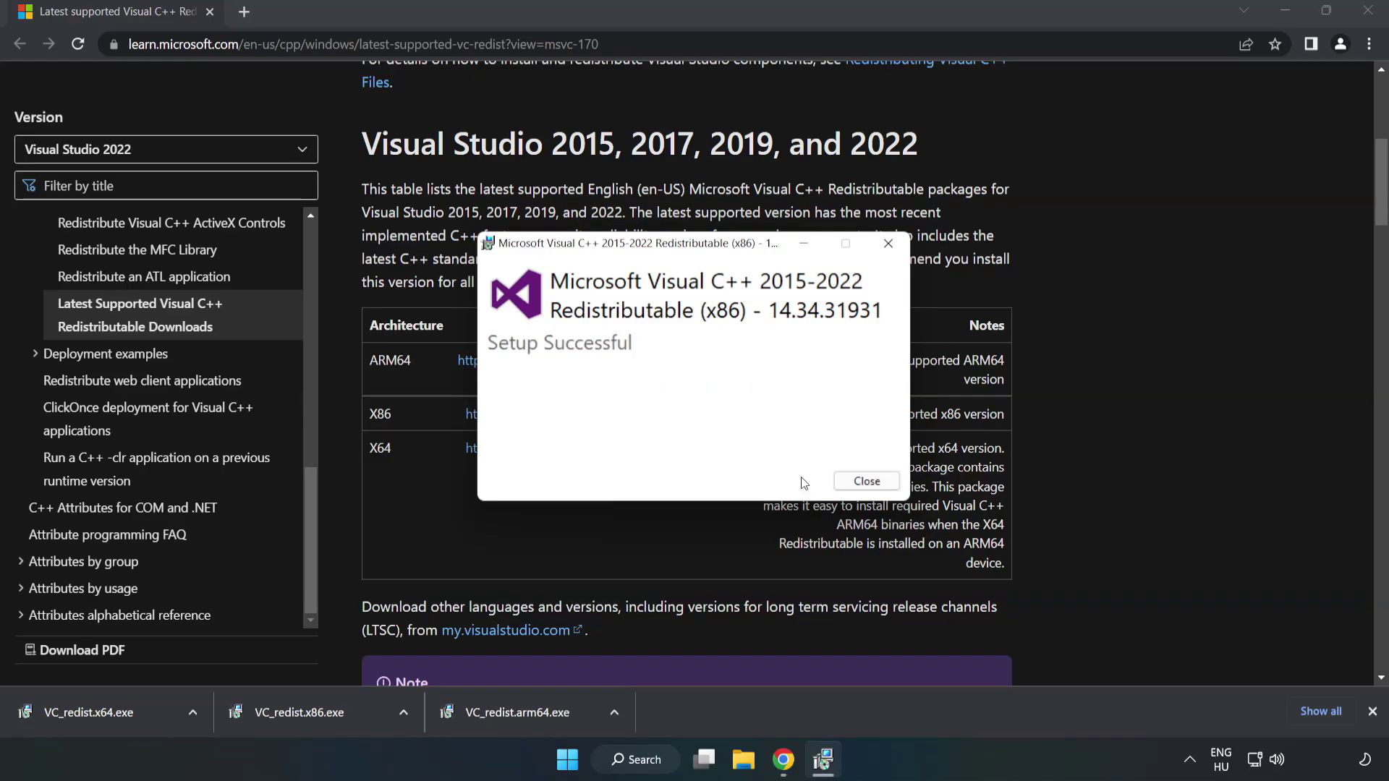
left_click(861, 482)
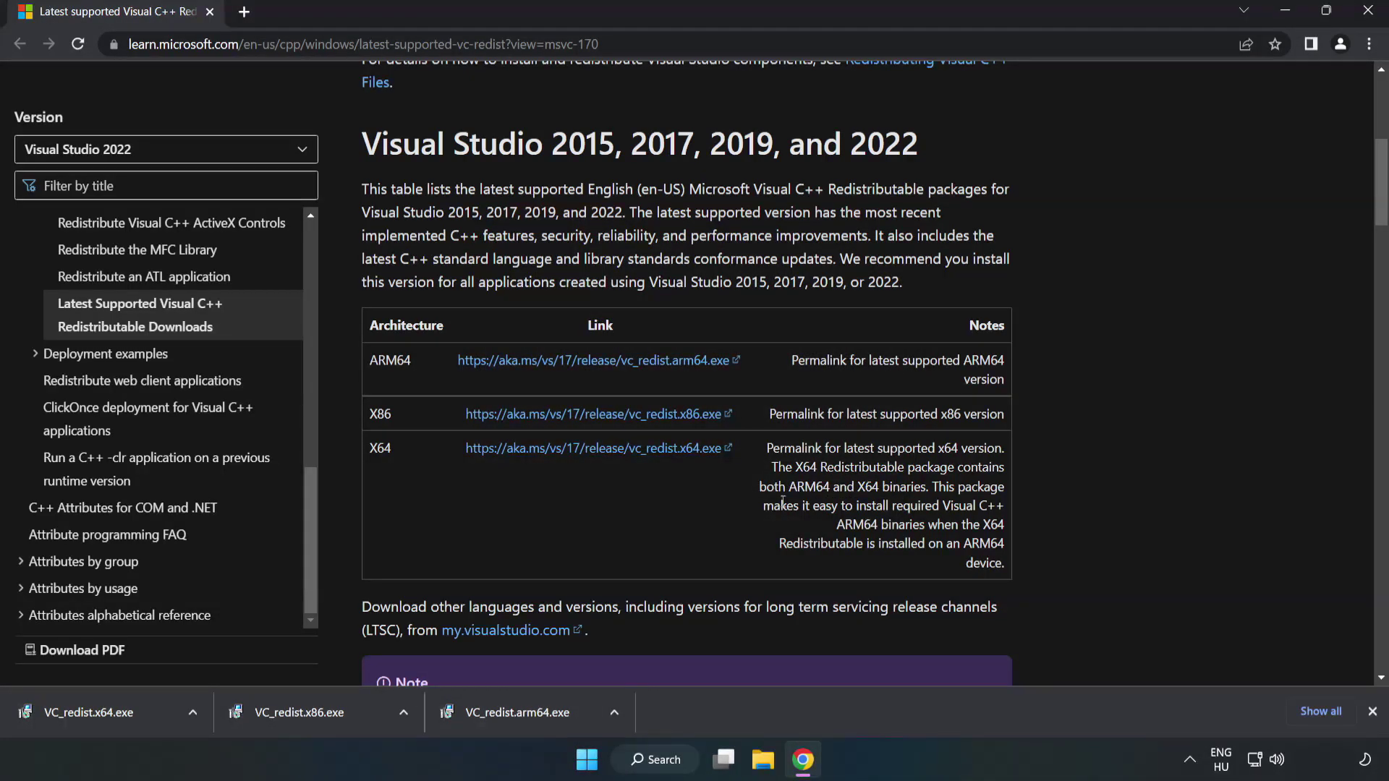
- Install the x64 Visual C++ 2015-2022 Redistributable 14.34.31931, then close its setup and Chrome
left_click(75, 708)
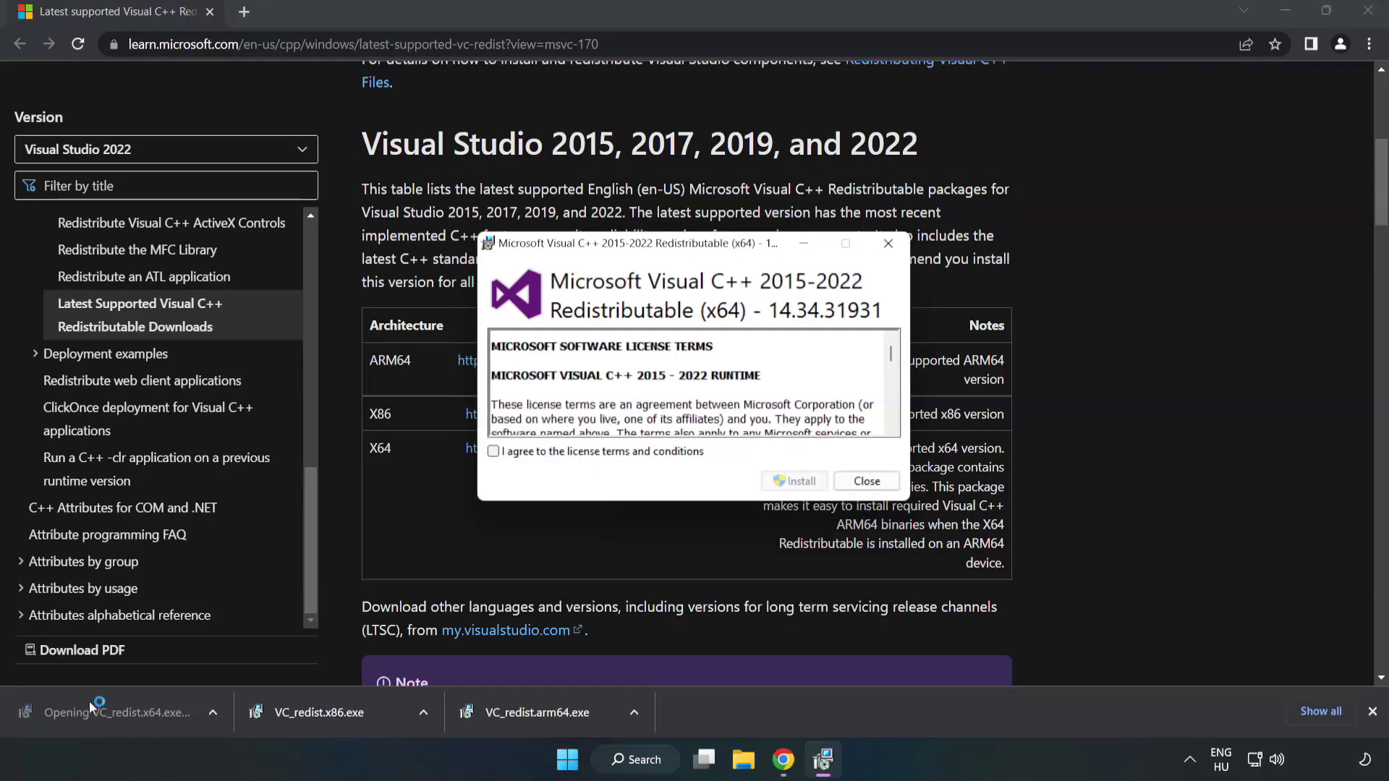
left_click_drag(891, 358, 893, 423)
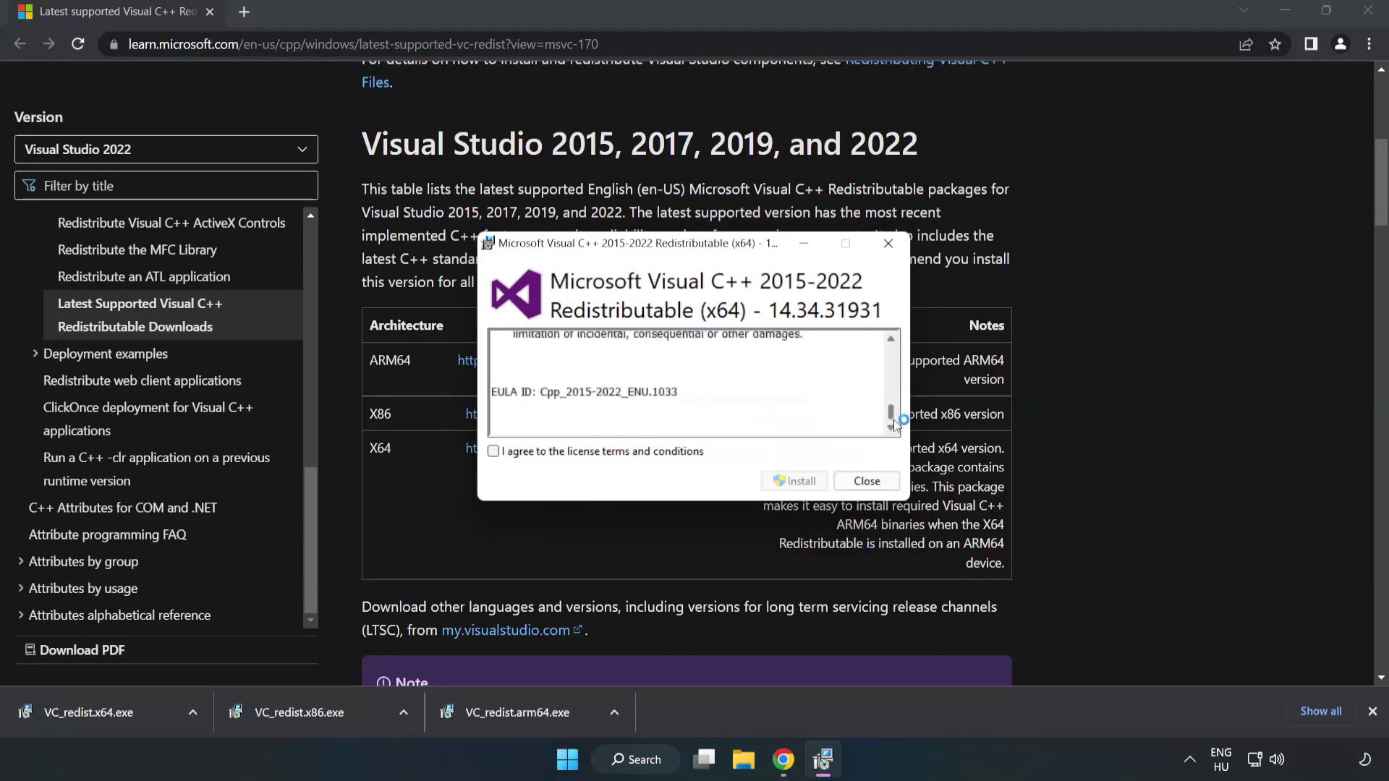
left_click(494, 451)
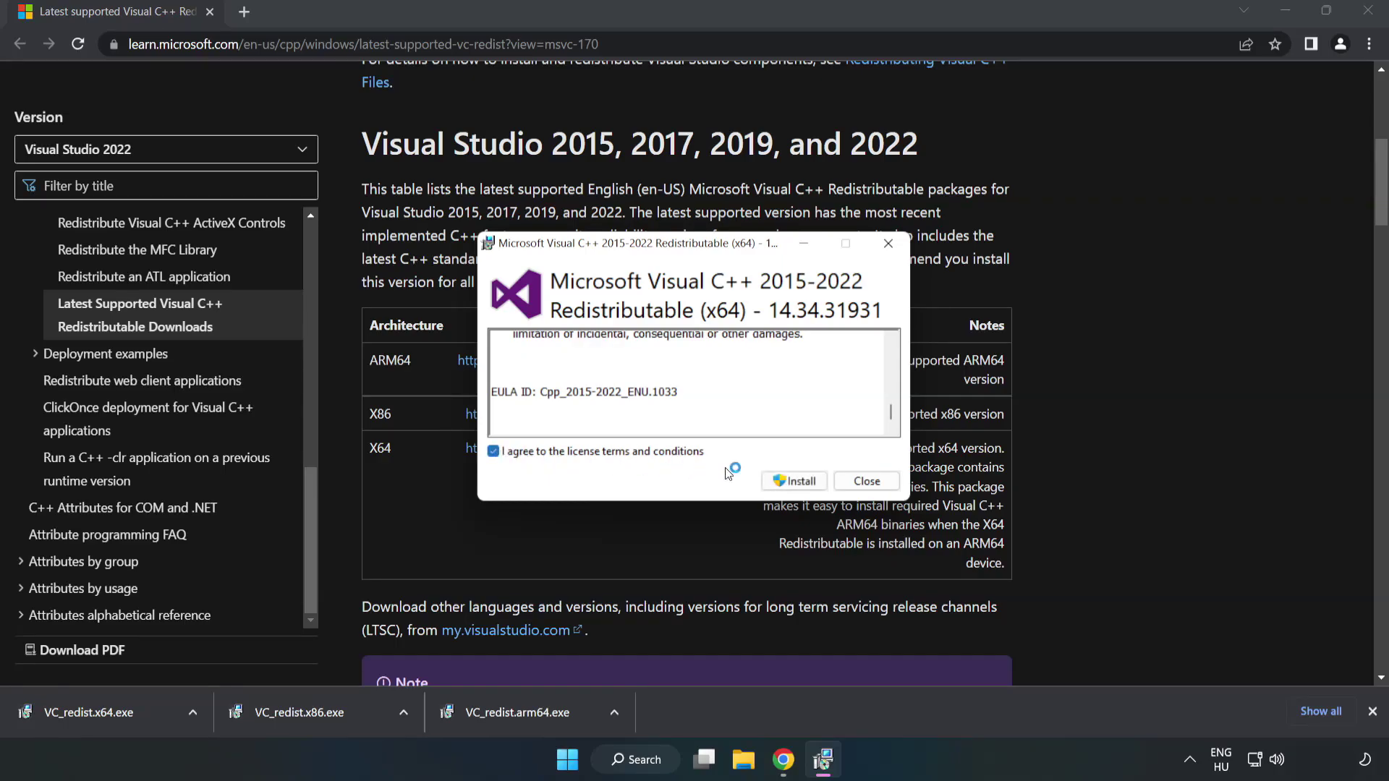
left_click(789, 478)
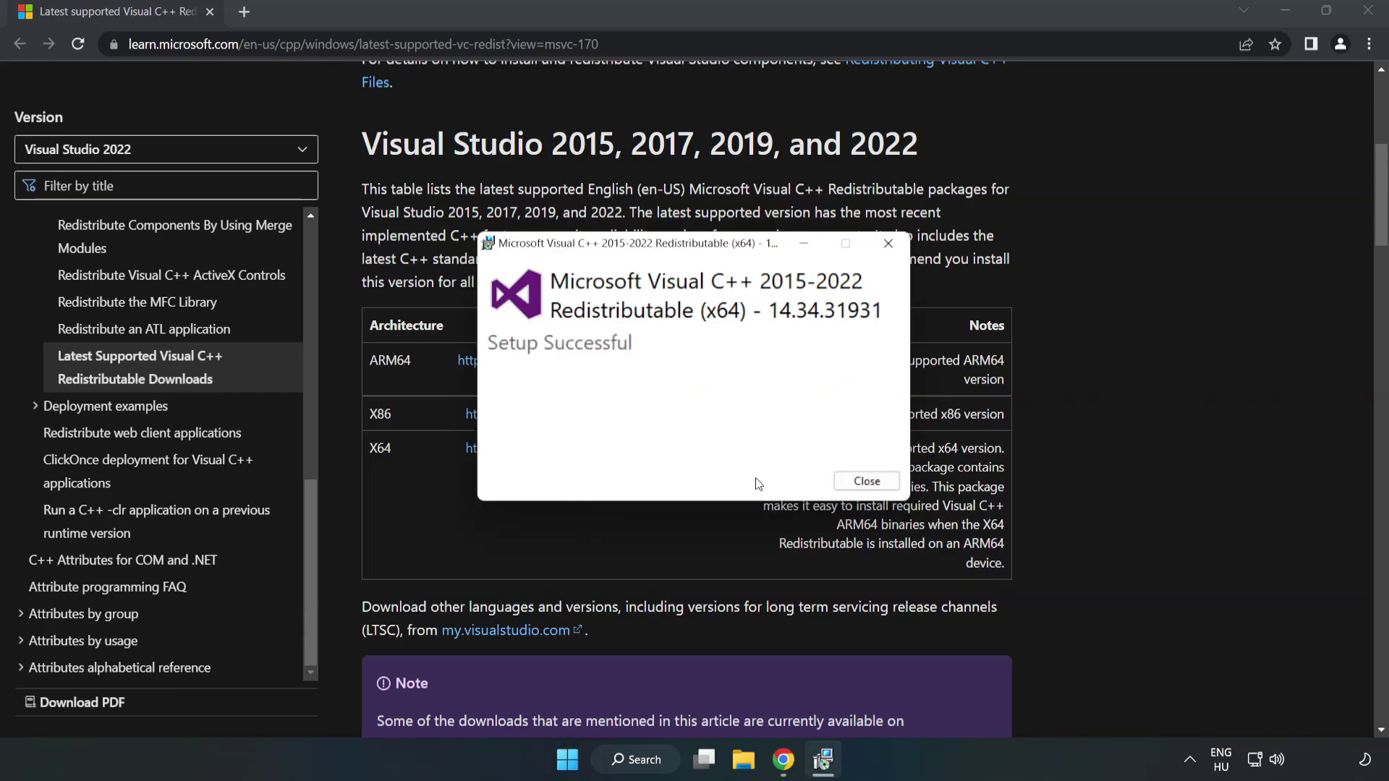
left_click(867, 482)
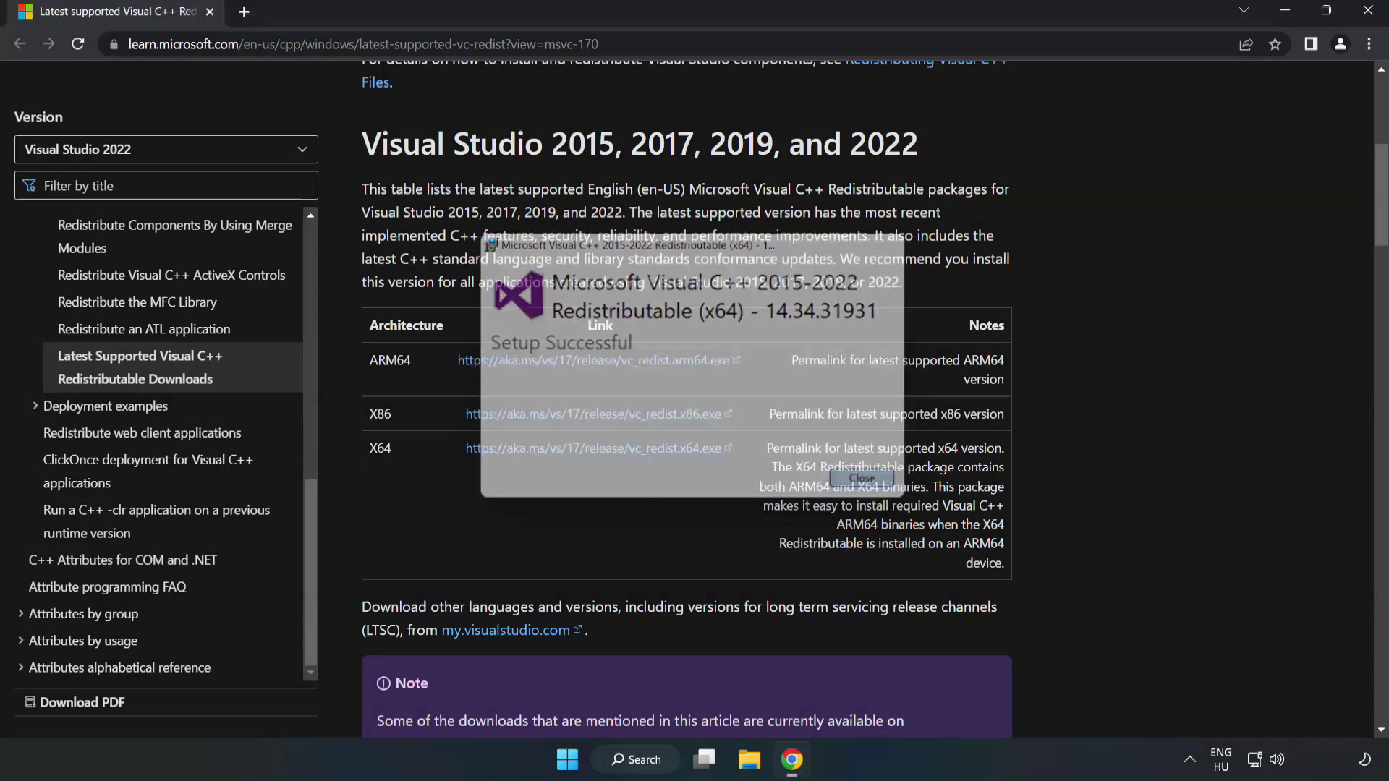
left_click(1369, 11)
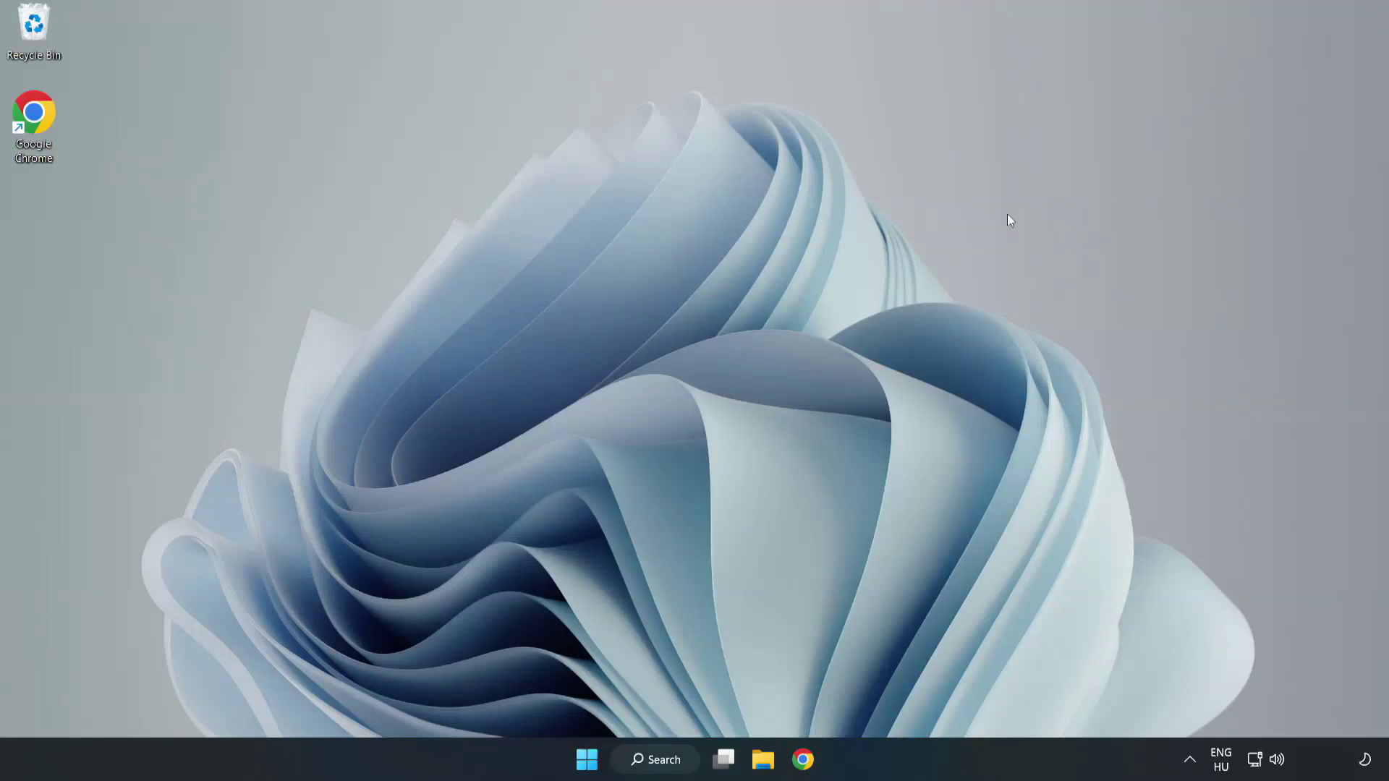
- Search Windows for cmd and run Command Prompt as administrator
left_click(674, 759)
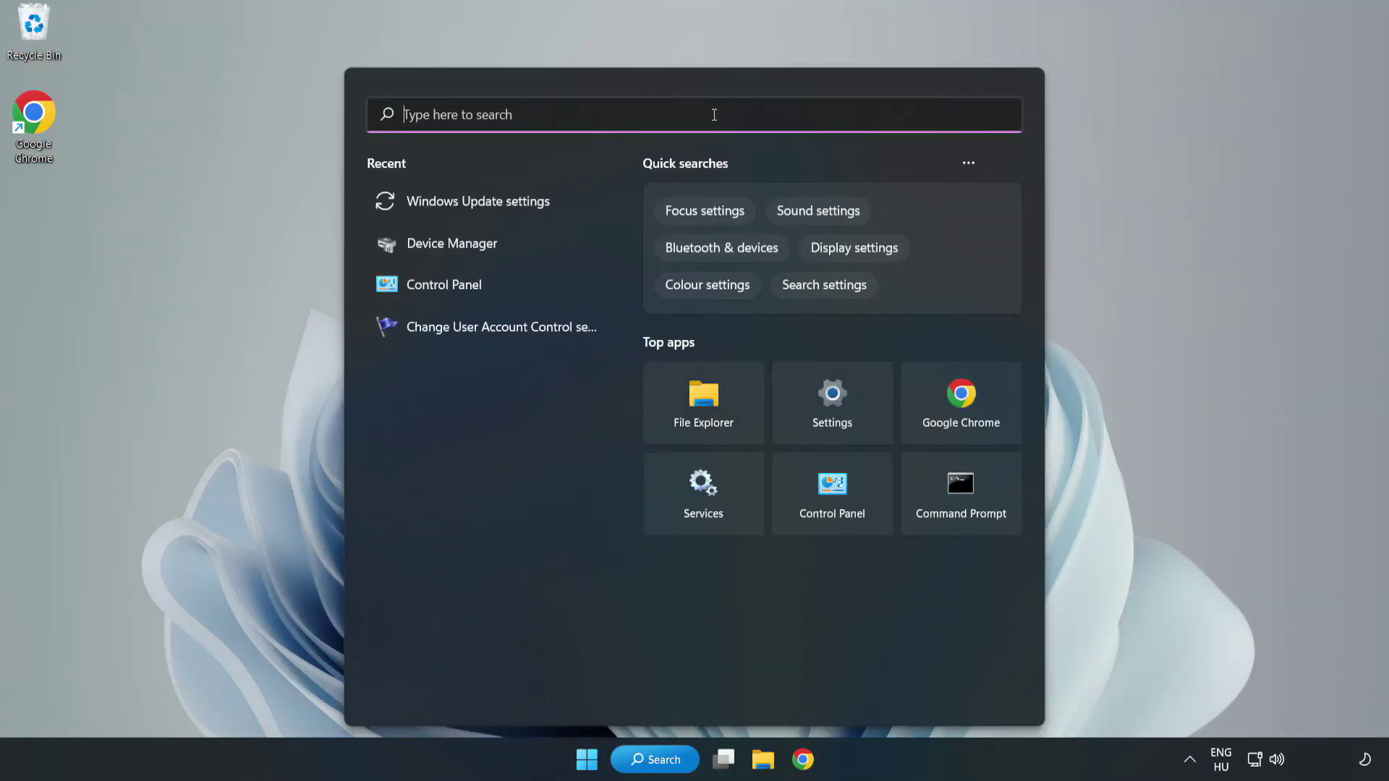
type("control panel")
key("ctrl+a")
type("cmd")
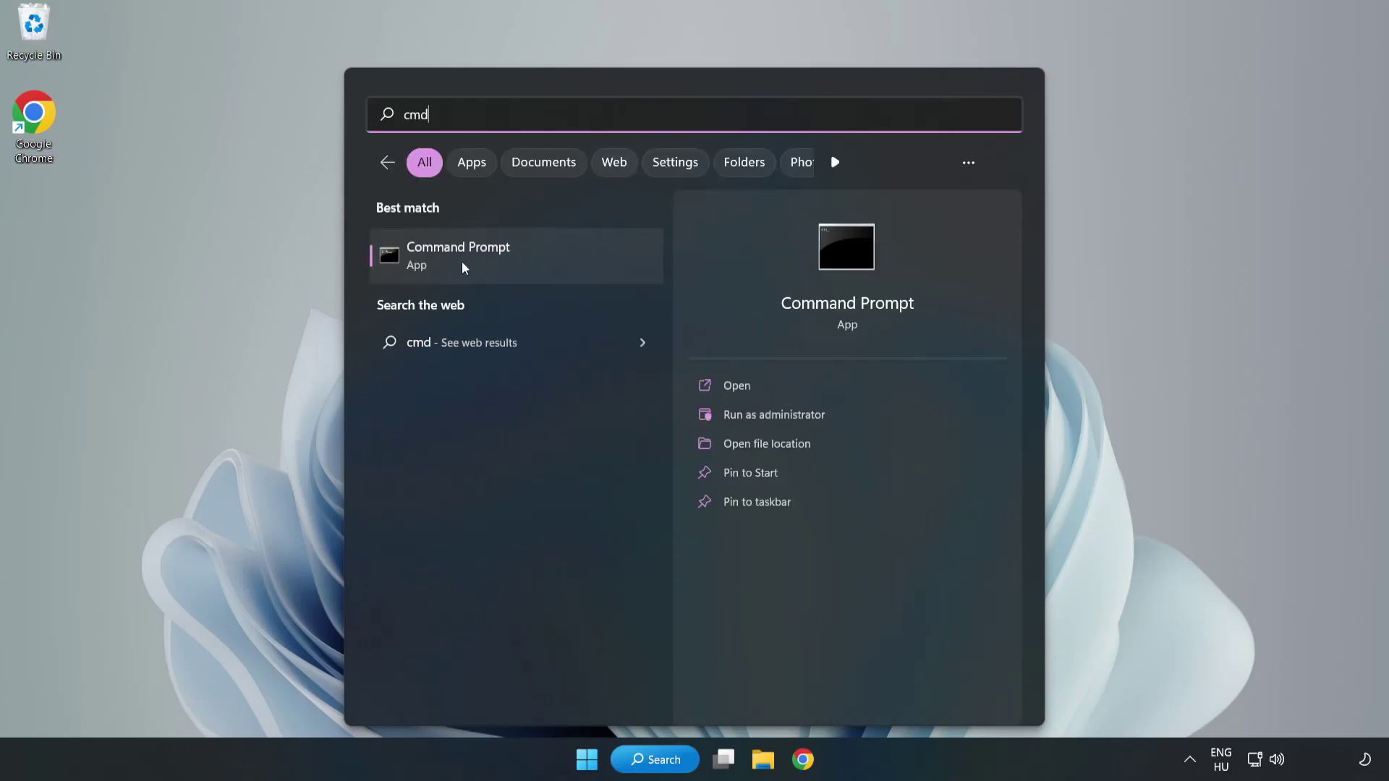
right_click(546, 263)
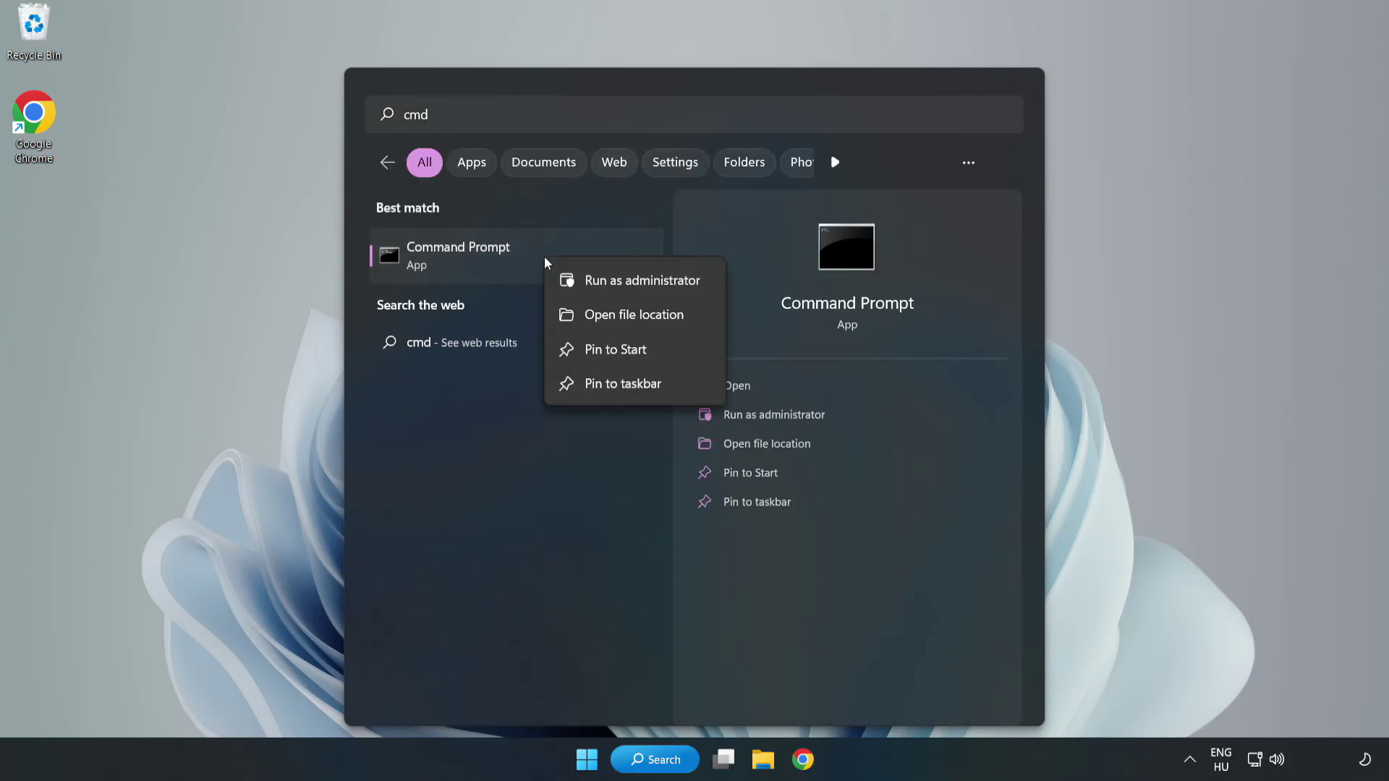
left_click(600, 282)
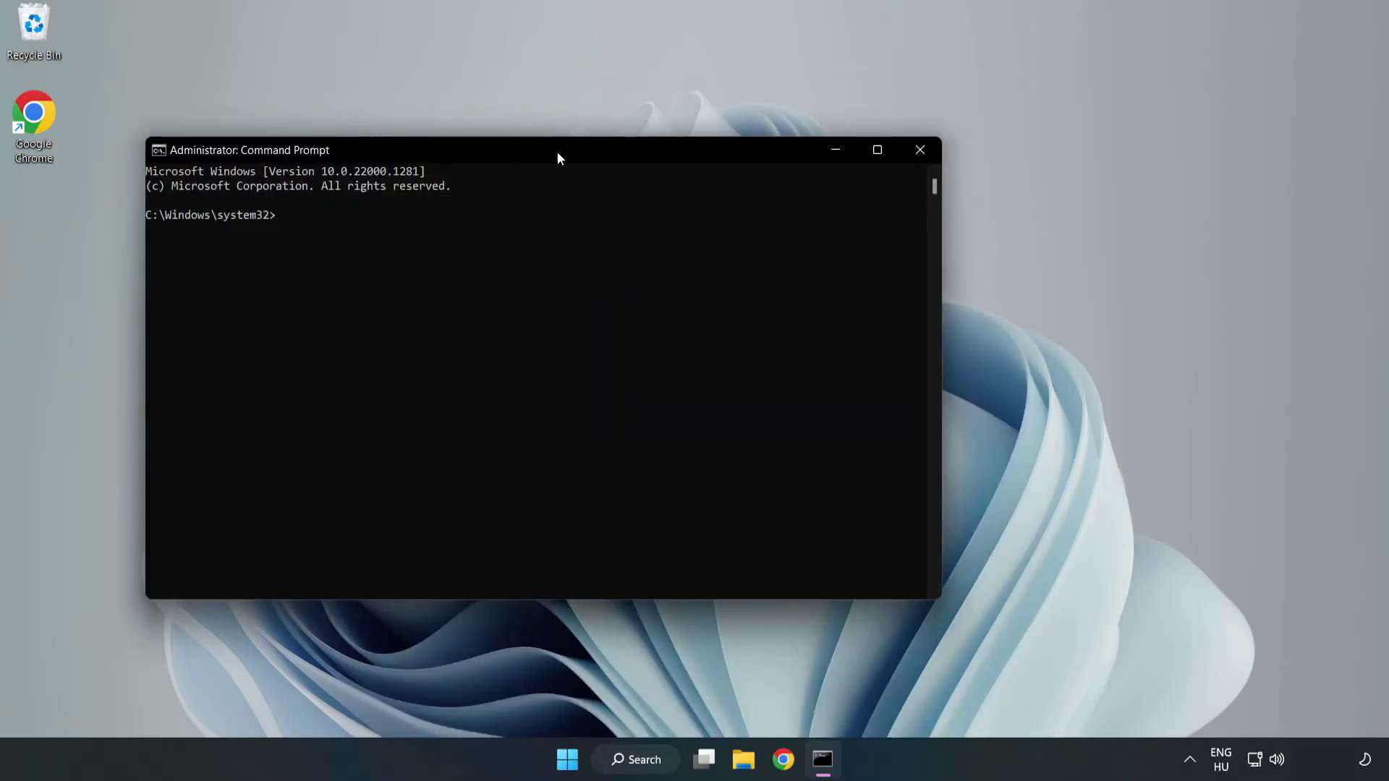
- Run sfc /scannow, which finds no integrity violations, then close Command Prompt
left_click_drag(557, 153, 707, 158)
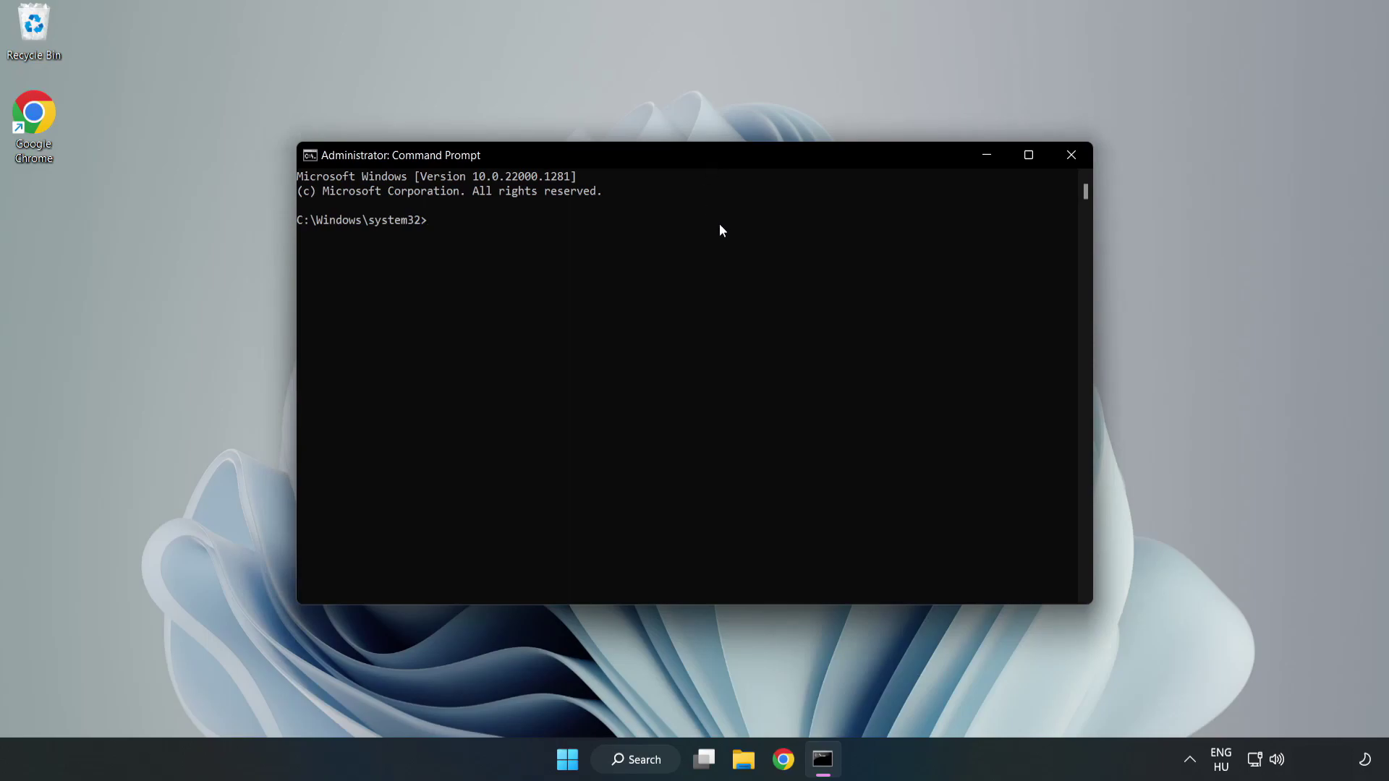
type("sfc ")
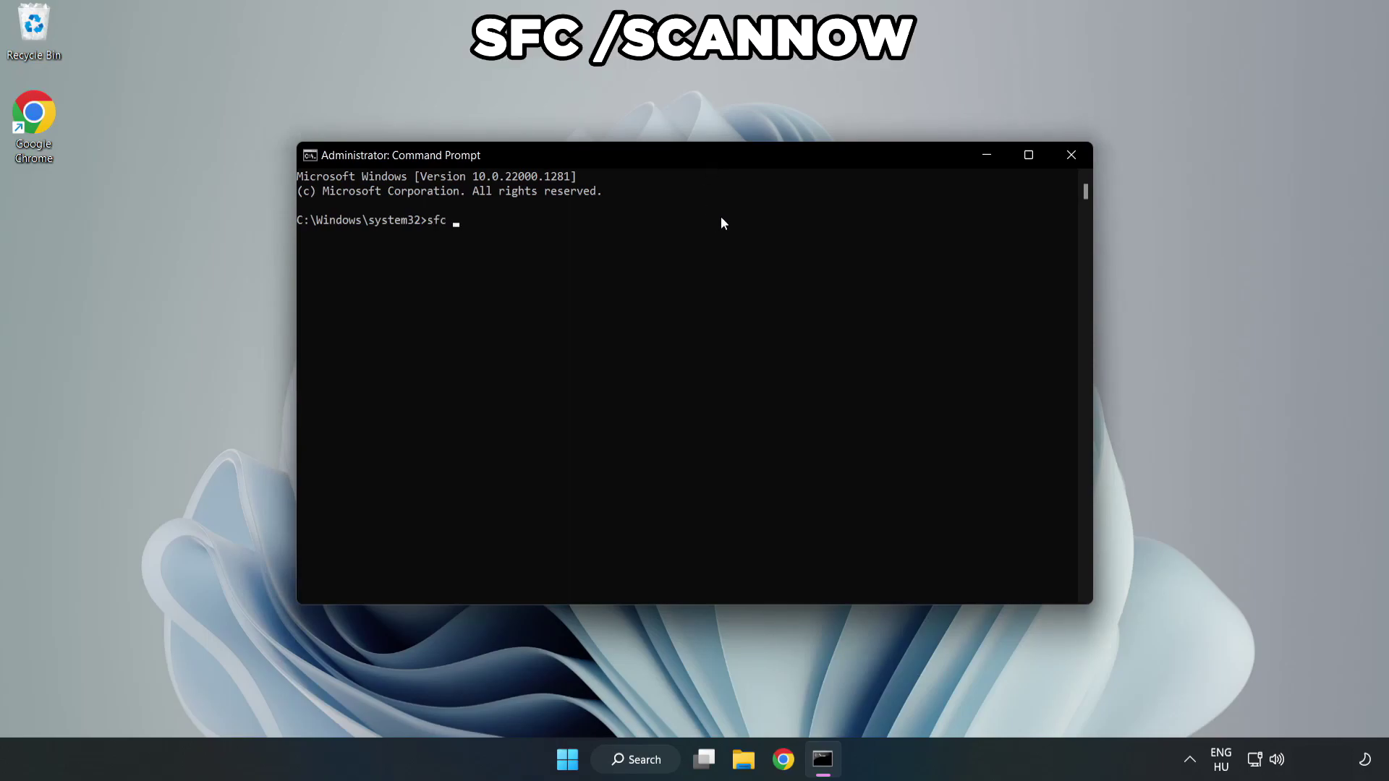
type("/scannow")
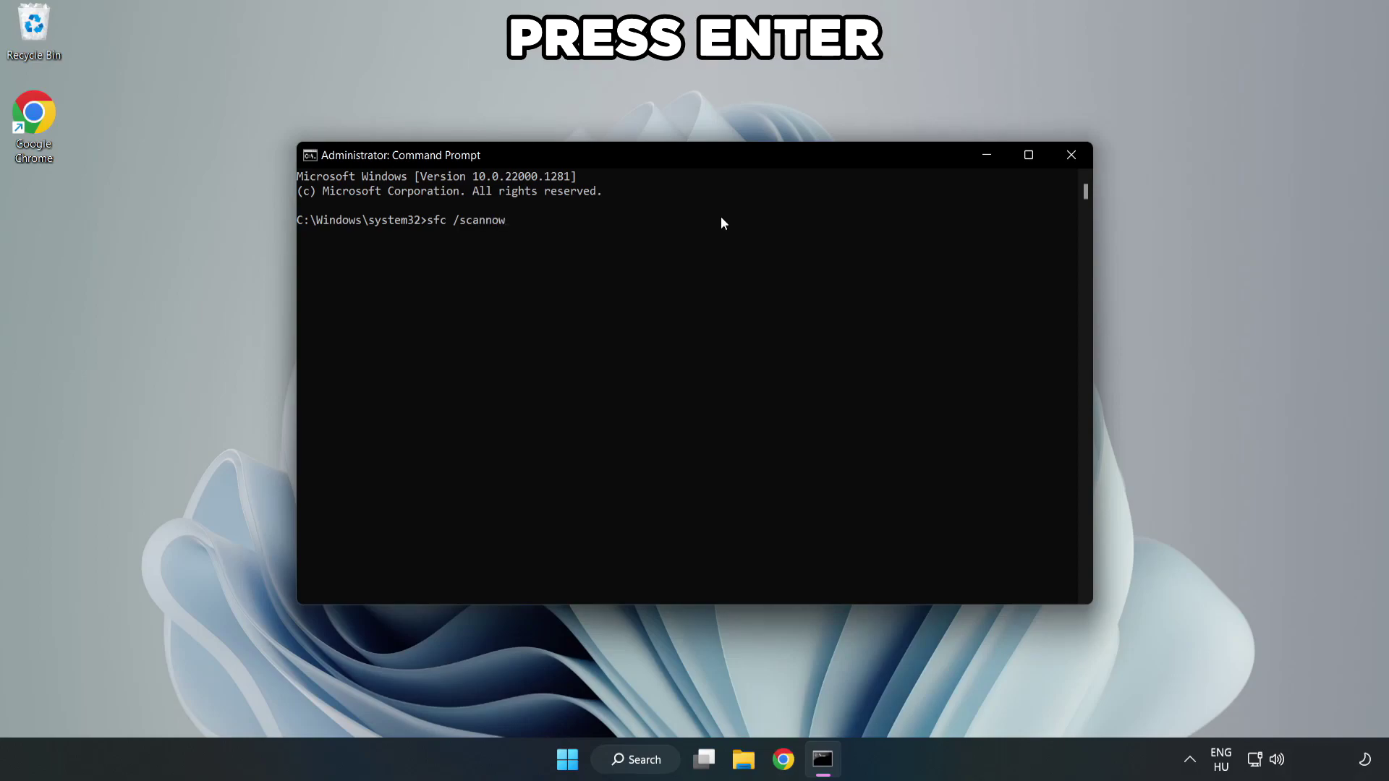
key("Return")
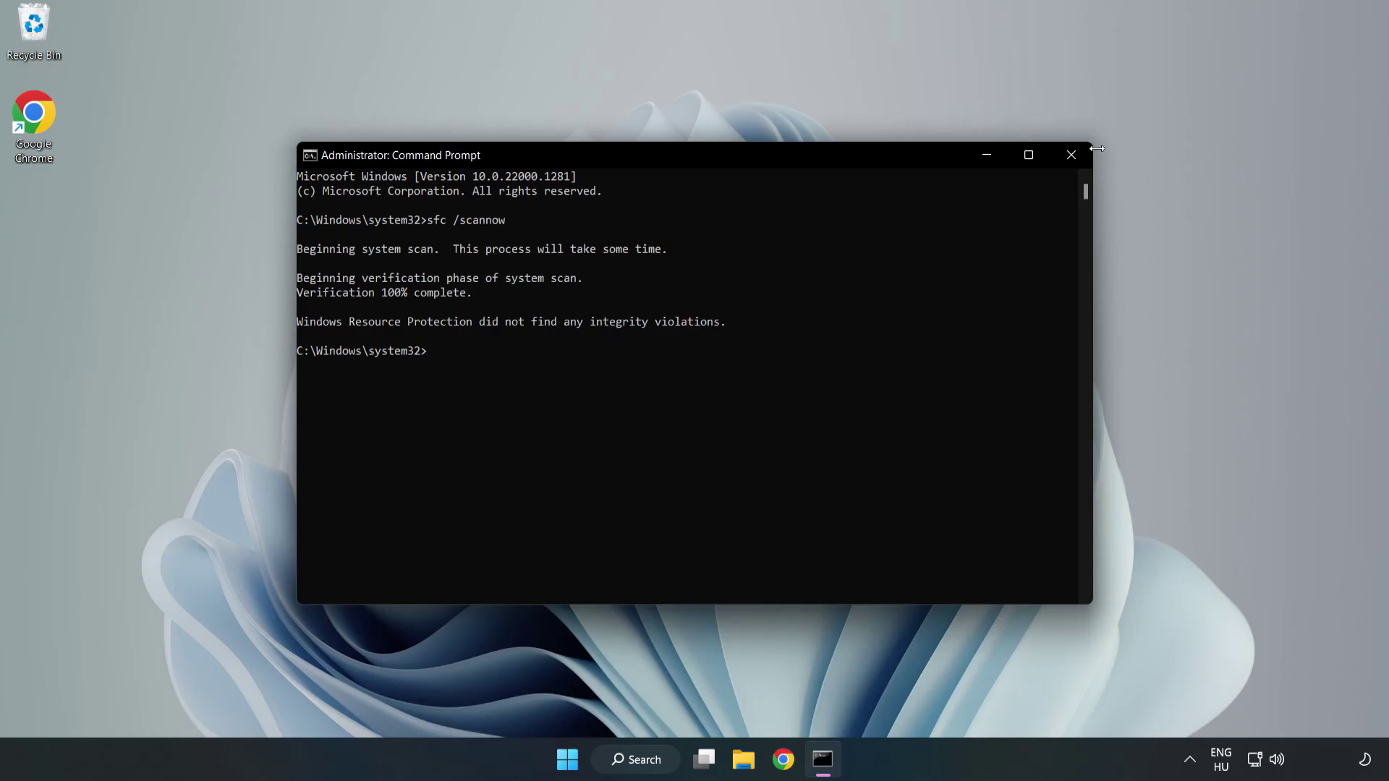
left_click(1071, 157)
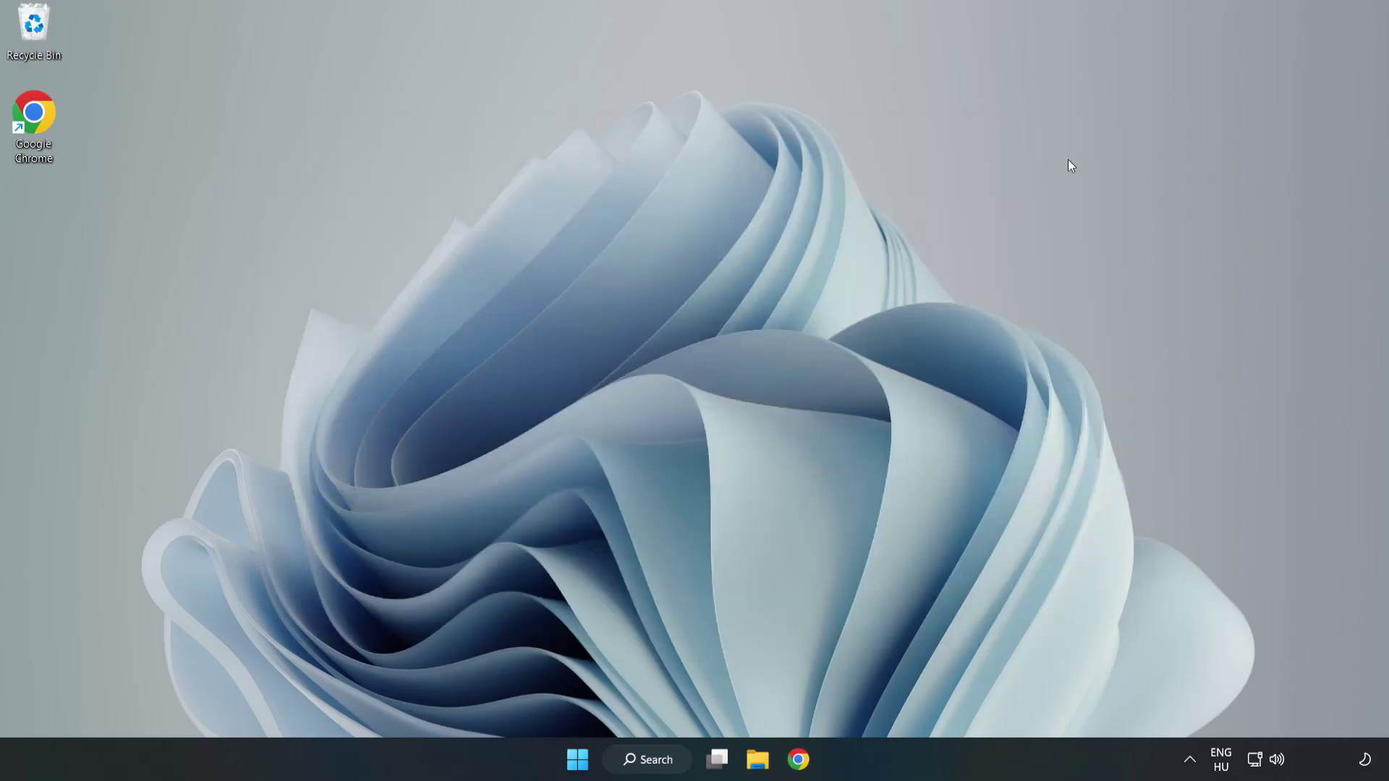
- Show the Start menu power options: Sleep, Shut down and Restart
left_click(587, 759)
left_click(926, 698)
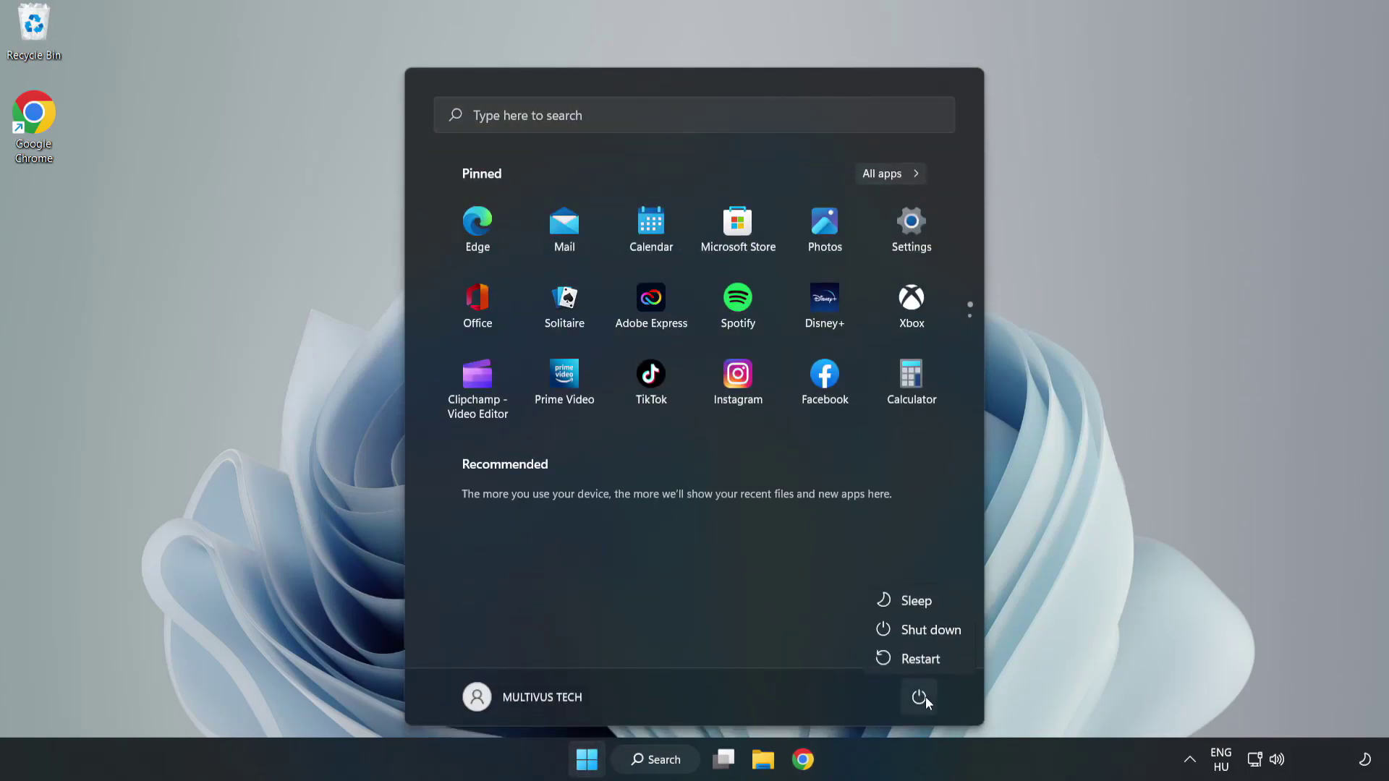